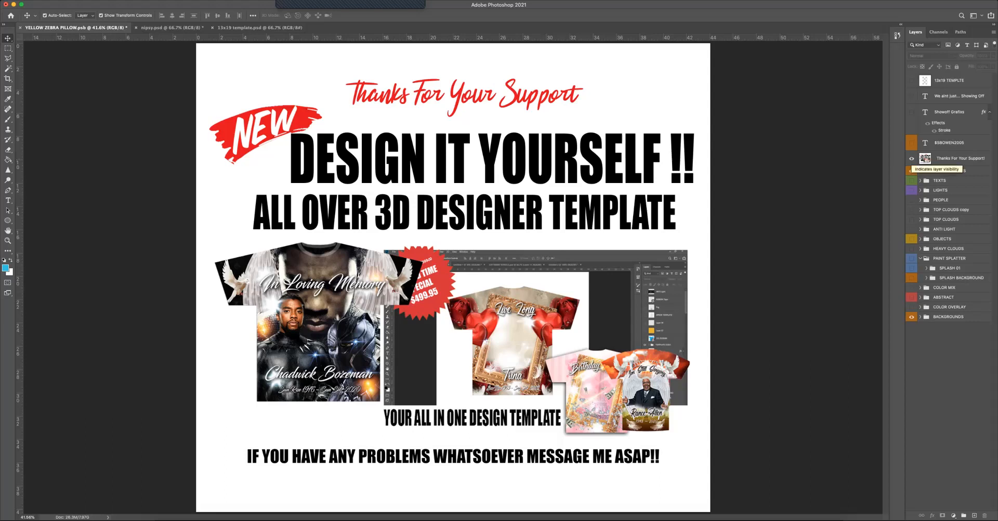
# Reveal the T-shirt template in place of the thank-you artwork and collapse the PAINT SPLATTER group.
pyautogui.click(912, 171)
pyautogui.click(921, 258)
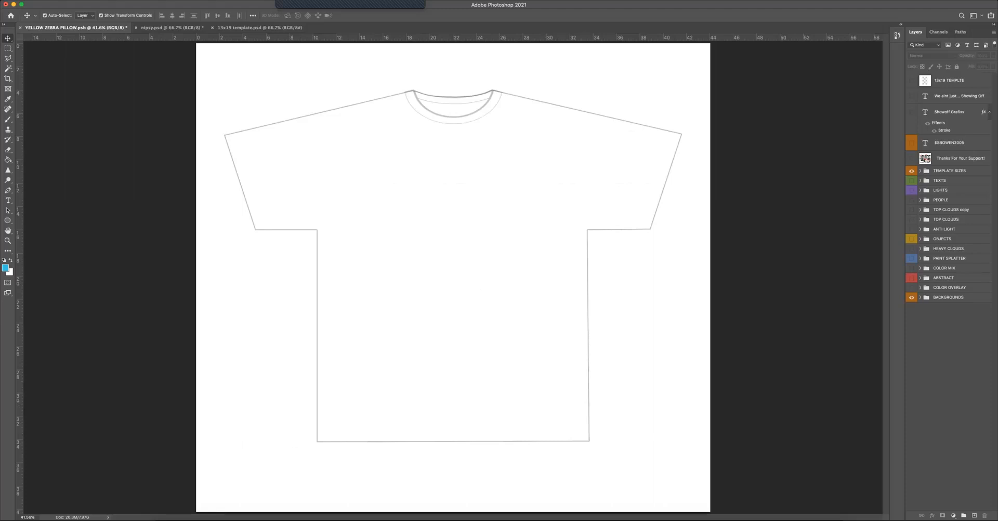
# Make the shirt solid red by hiding the white layer in the SOLID COLORS group of BACKGROUNDS.
pyautogui.click(921, 297)
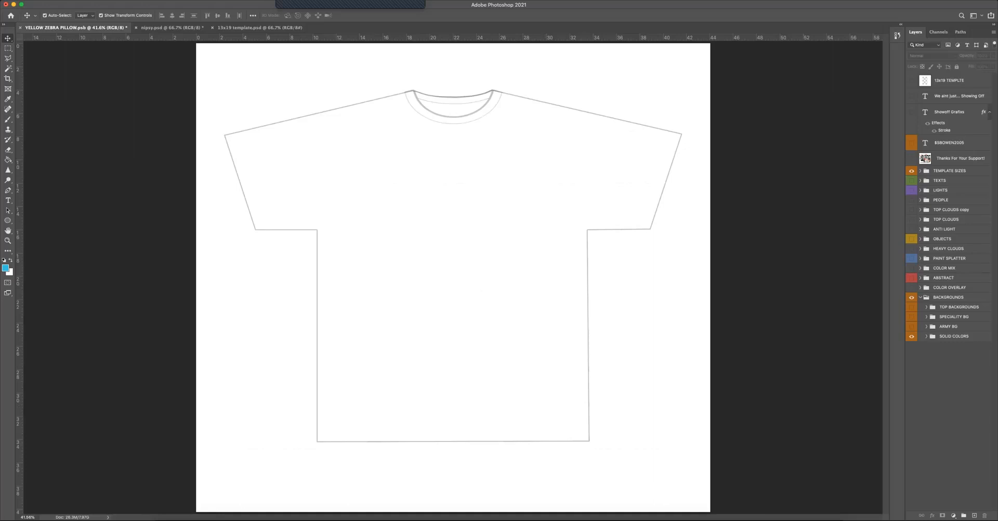
pyautogui.click(926, 336)
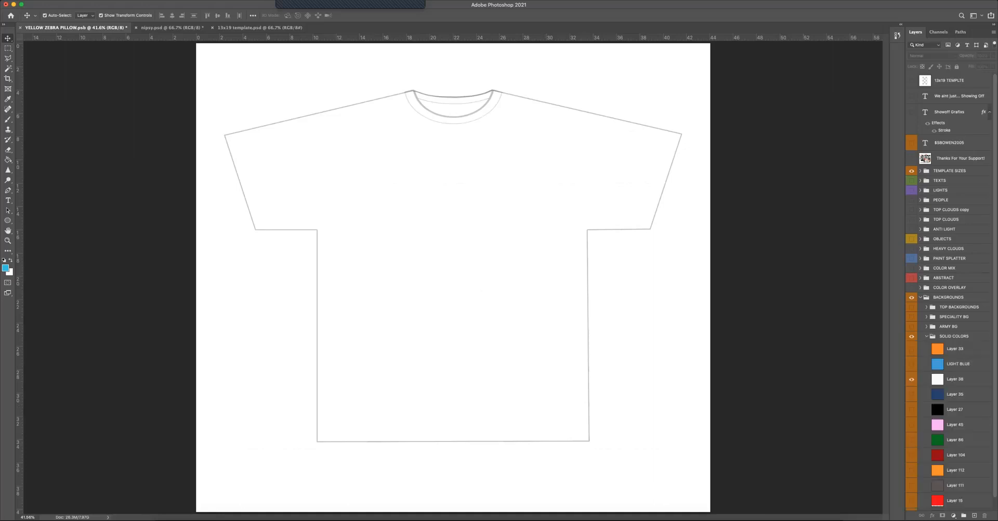
pyautogui.scroll(-1, 950, 312)
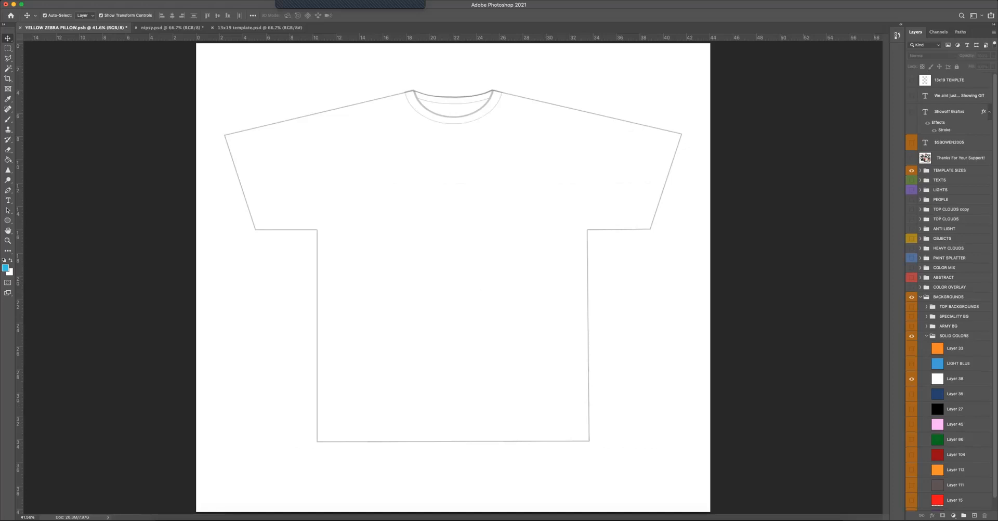
pyautogui.scroll(-1, 950, 312)
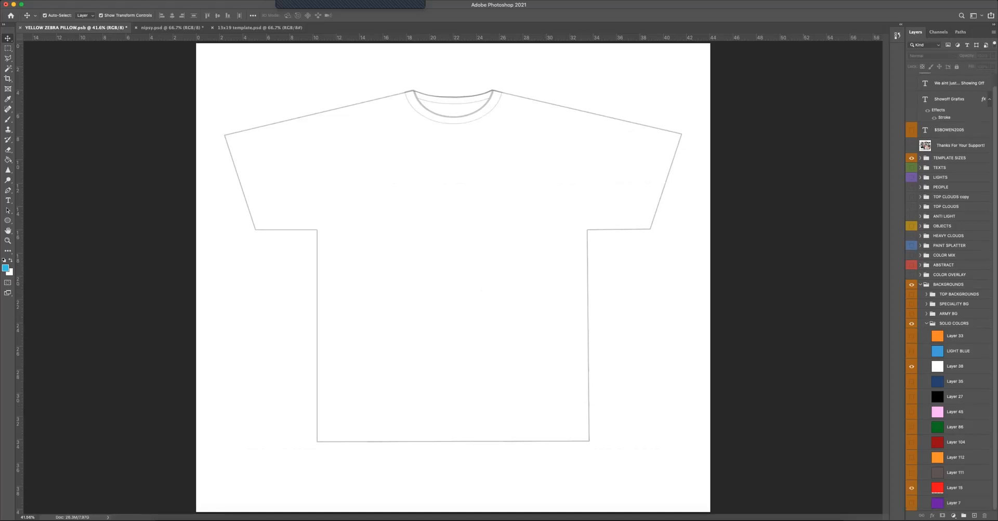
pyautogui.click(911, 366)
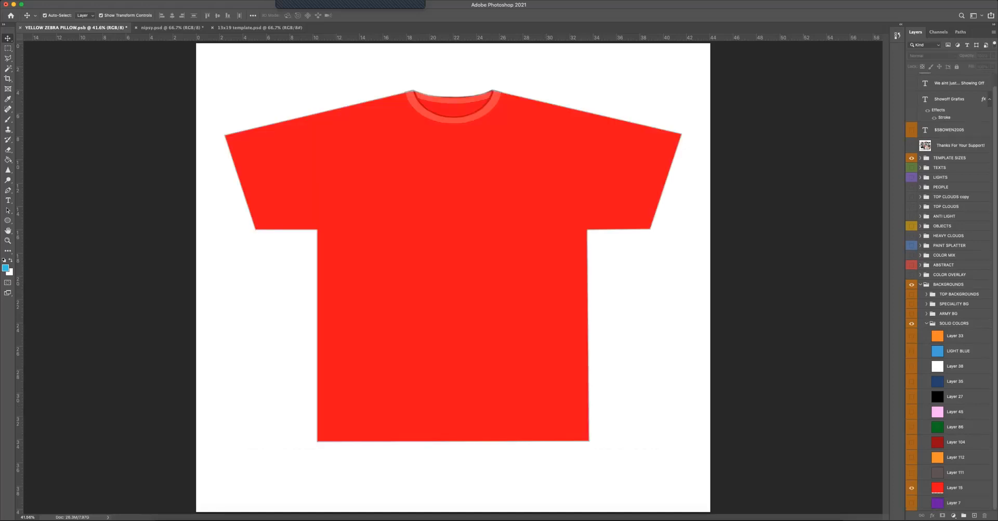
# Try backgrounds from the SPECIALITY BG group on the shirt and leave the water-drop Layer 1046 copy showing.
pyautogui.click(927, 324)
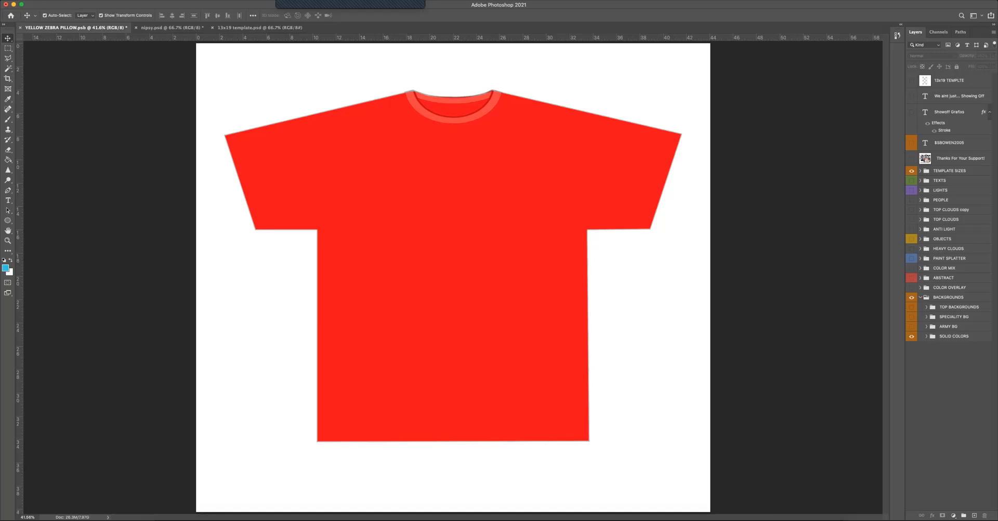
pyautogui.click(927, 316)
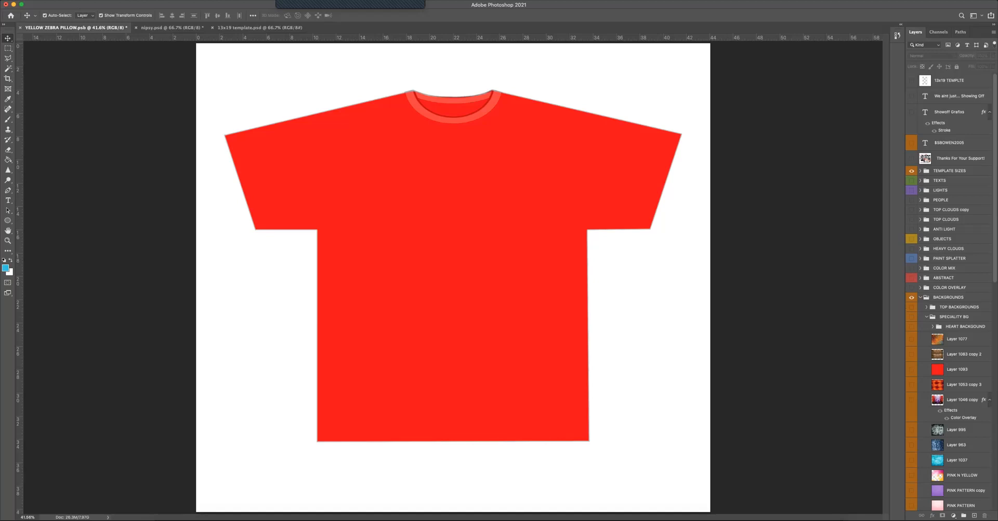
pyautogui.scroll(-1, 950, 291)
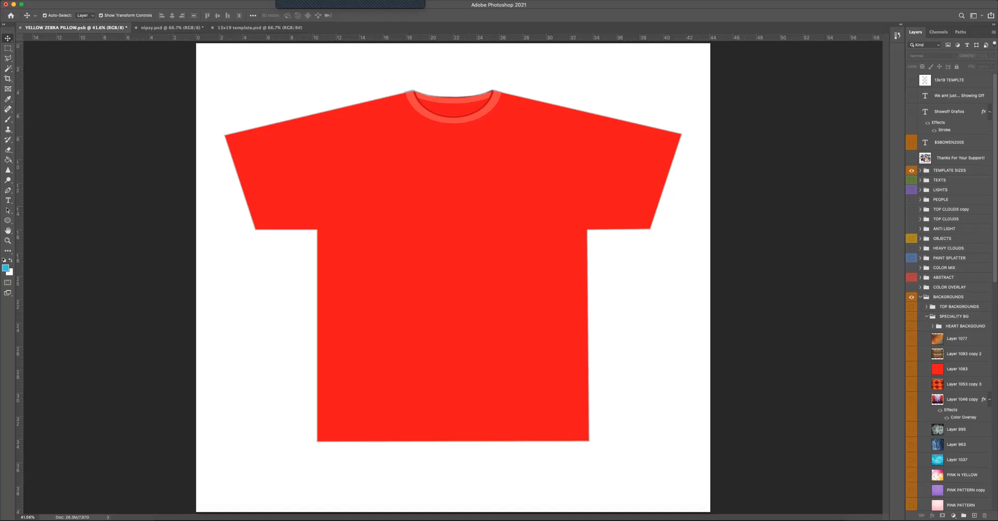
pyautogui.scroll(-3, 950, 291)
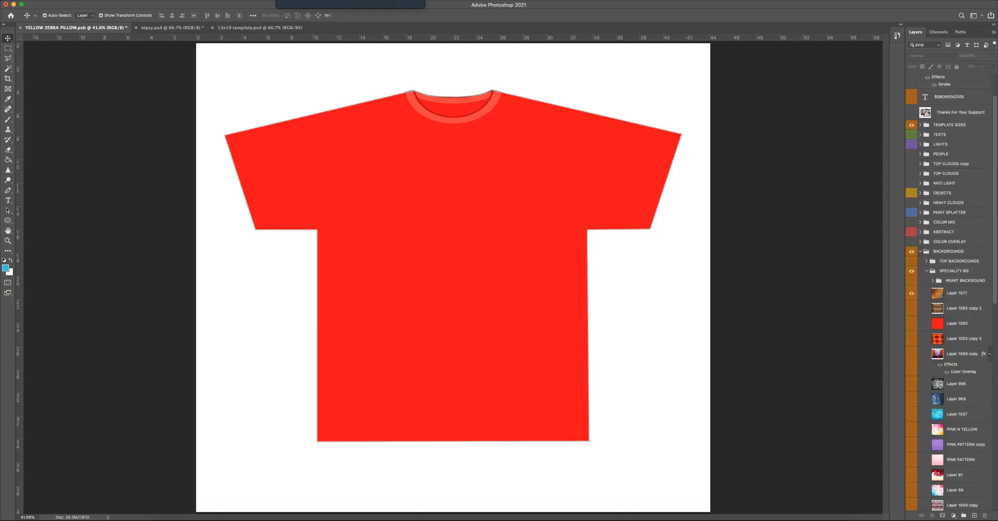
pyautogui.click(911, 294)
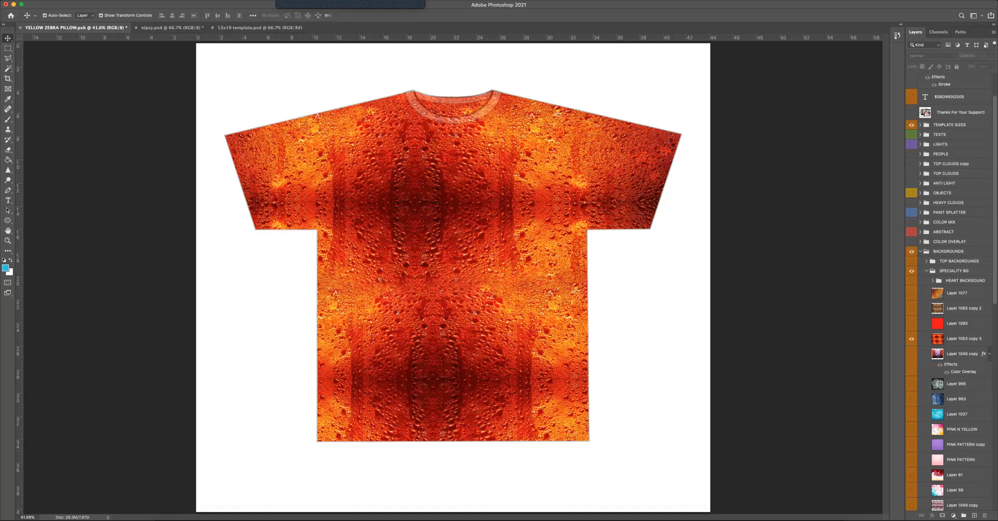
pyautogui.click(911, 354)
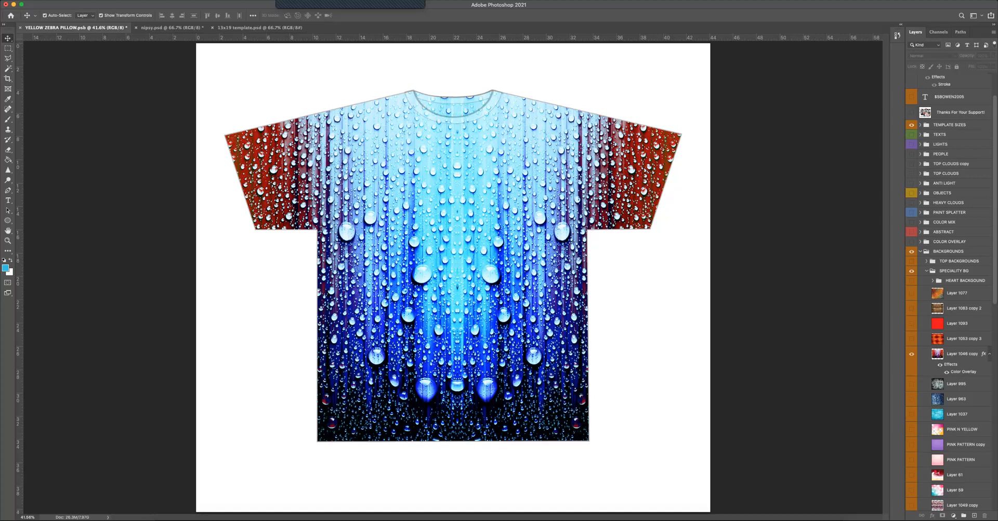
# Preview the solid red Layer 1083 over the water-drop background, hide it again and collapse the SPECIALITY BG group.
pyautogui.click(912, 324)
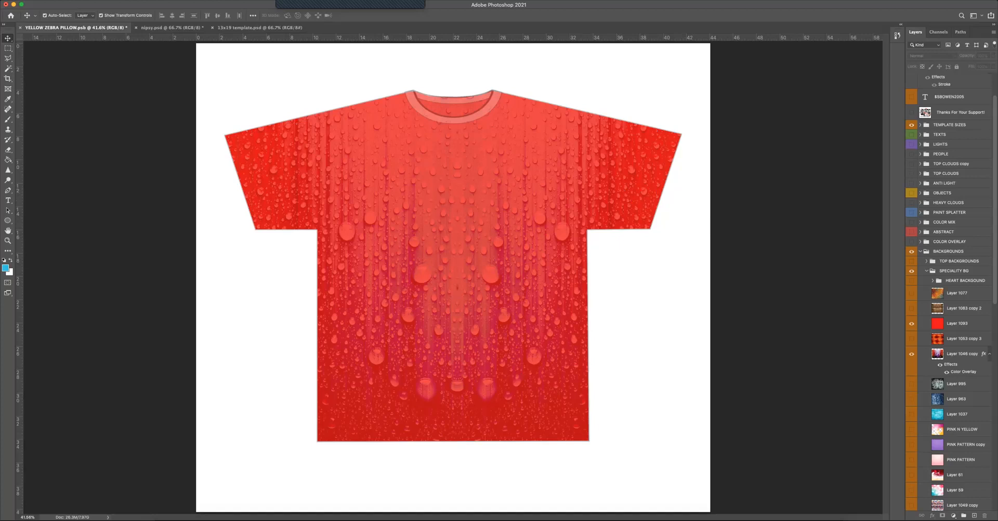
pyautogui.click(912, 324)
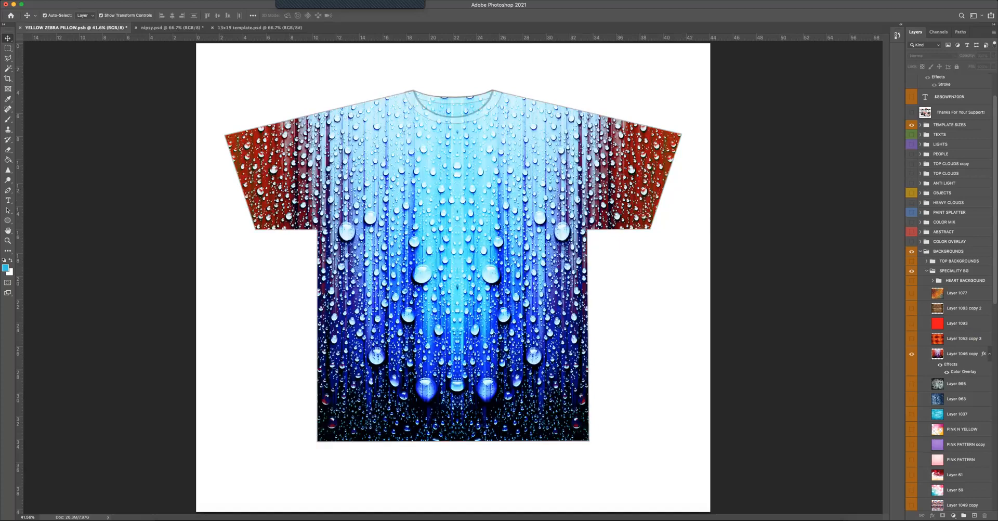
pyautogui.click(927, 271)
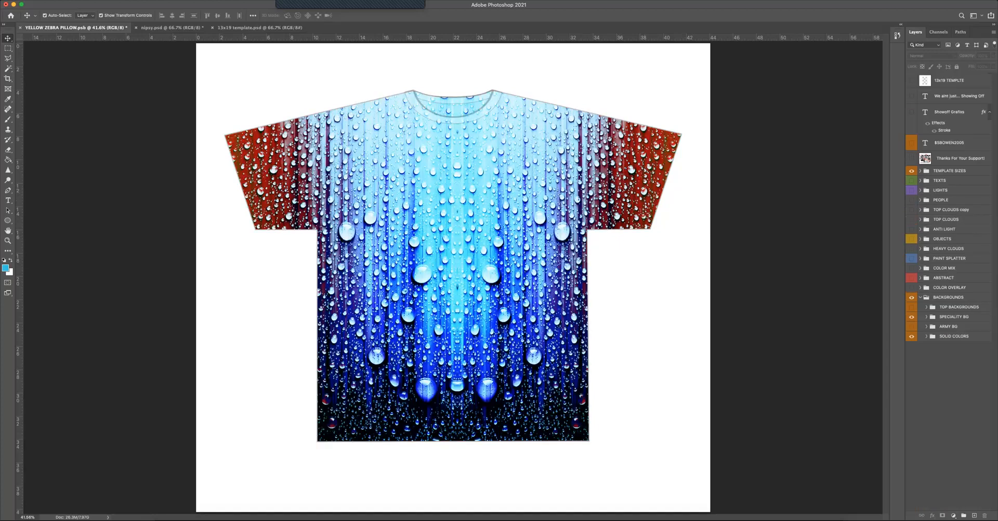
# Turn on the COLOR OVERLAY group with its RED layer showing over the water-drop background.
pyautogui.click(921, 288)
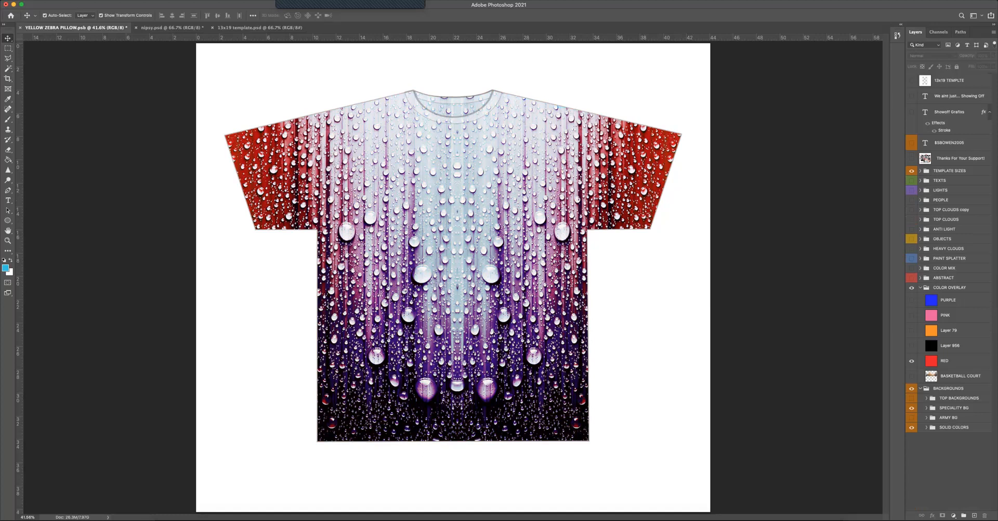
pyautogui.click(920, 288)
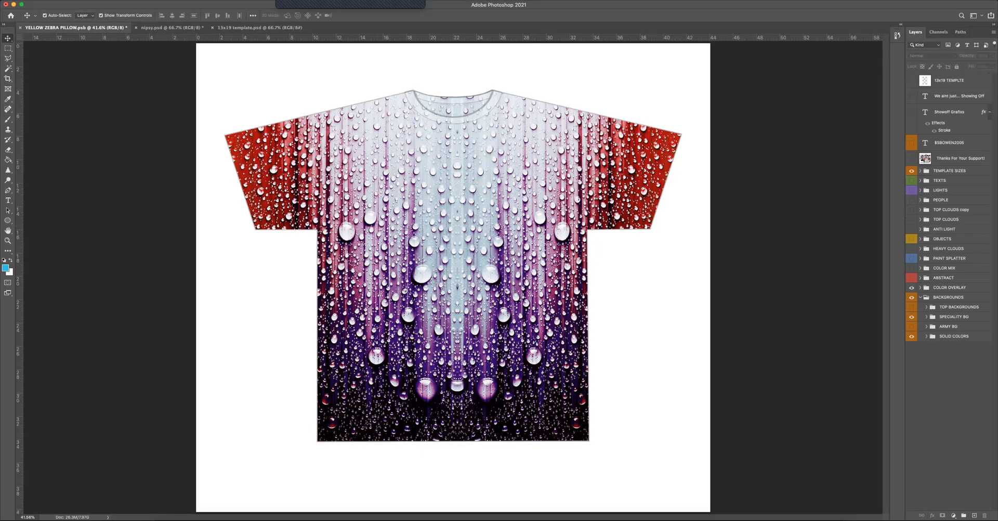
# Change the Color Overlay effect of Layer 1046 copy to red (#f90622) and collapse the BACKGROUNDS group.
pyautogui.click(927, 317)
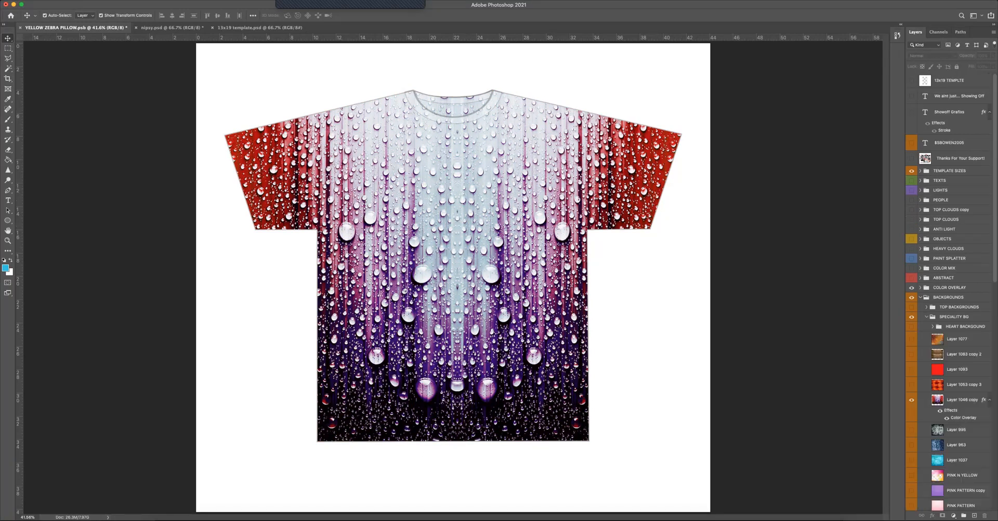
pyautogui.doubleClick(964, 417)
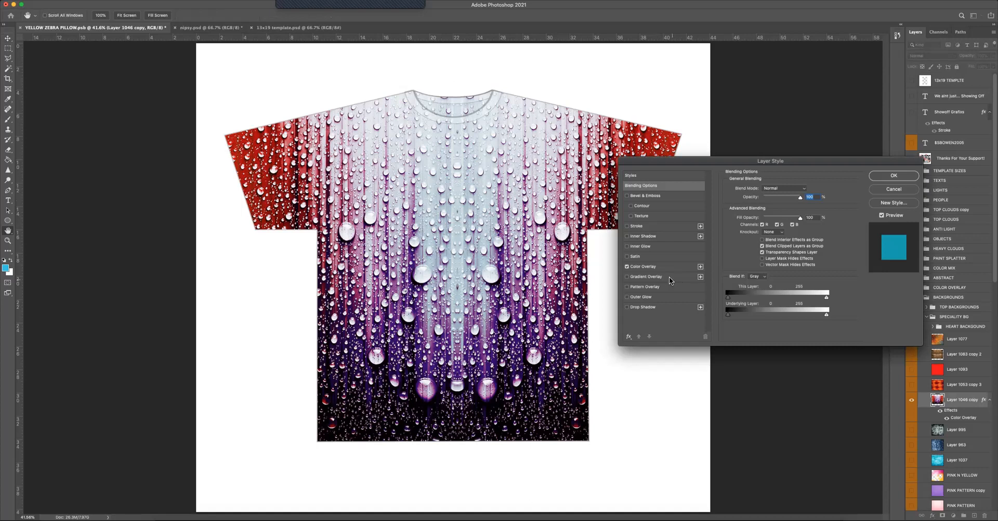
pyautogui.click(805, 189)
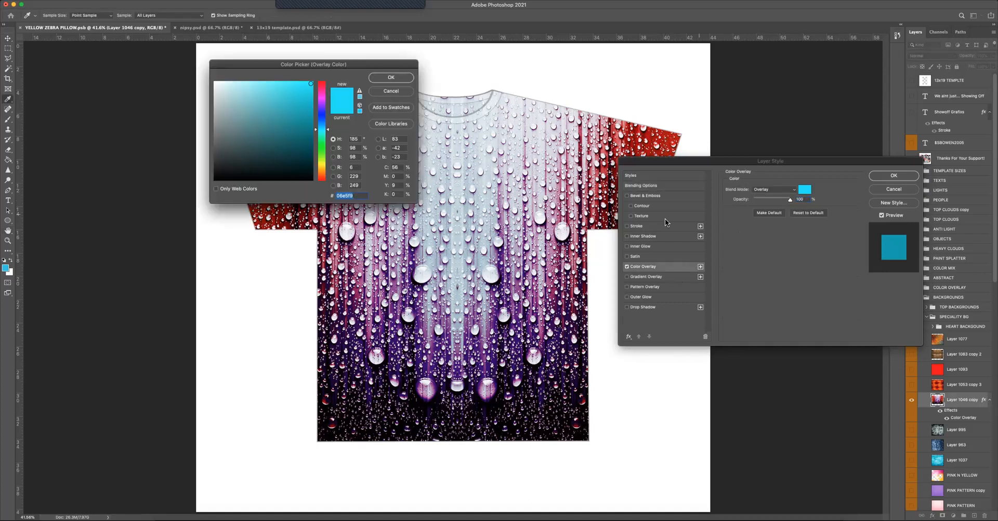
pyautogui.click(326, 81)
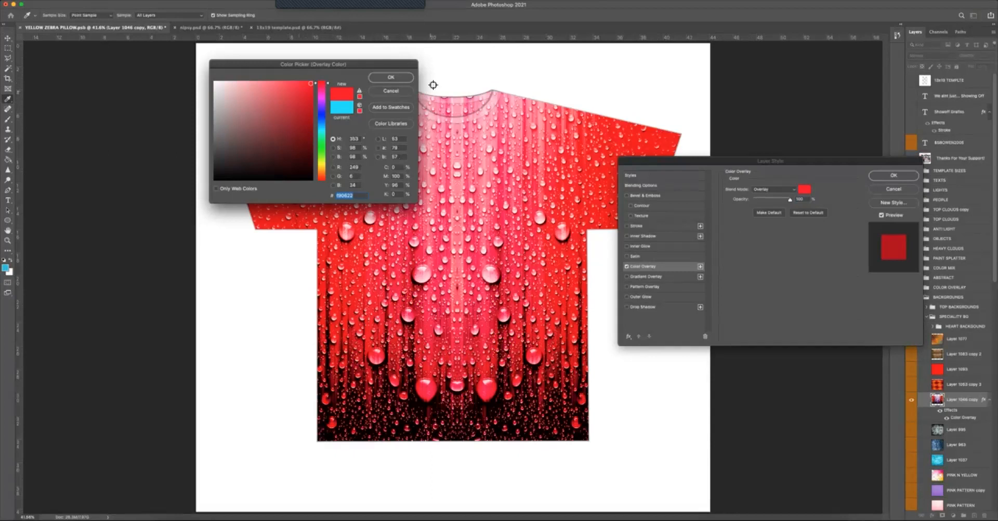
pyautogui.click(390, 77)
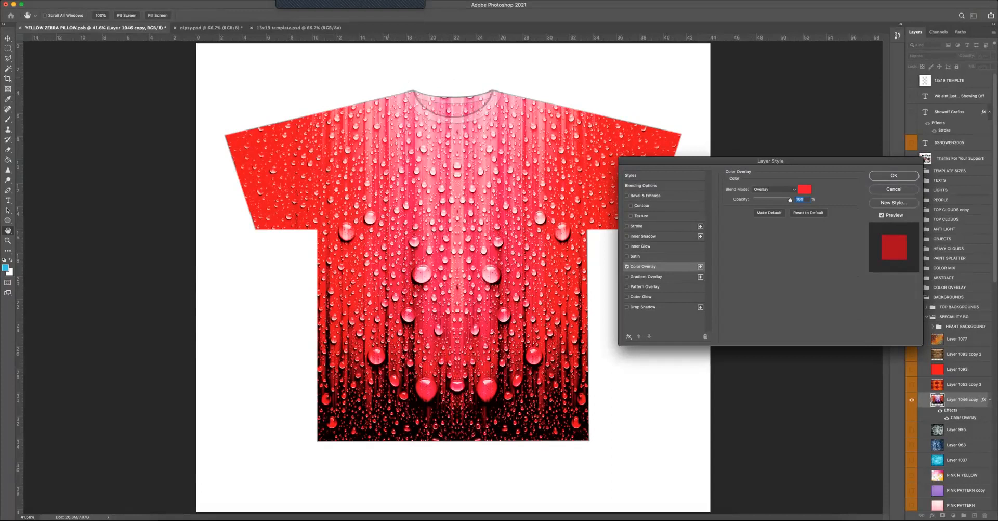
pyautogui.press('Return')
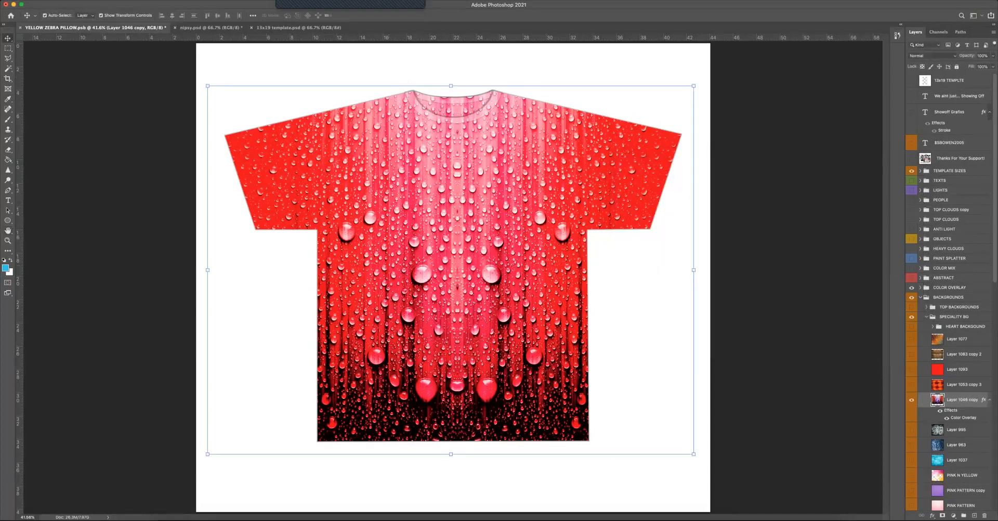
pyautogui.click(920, 297)
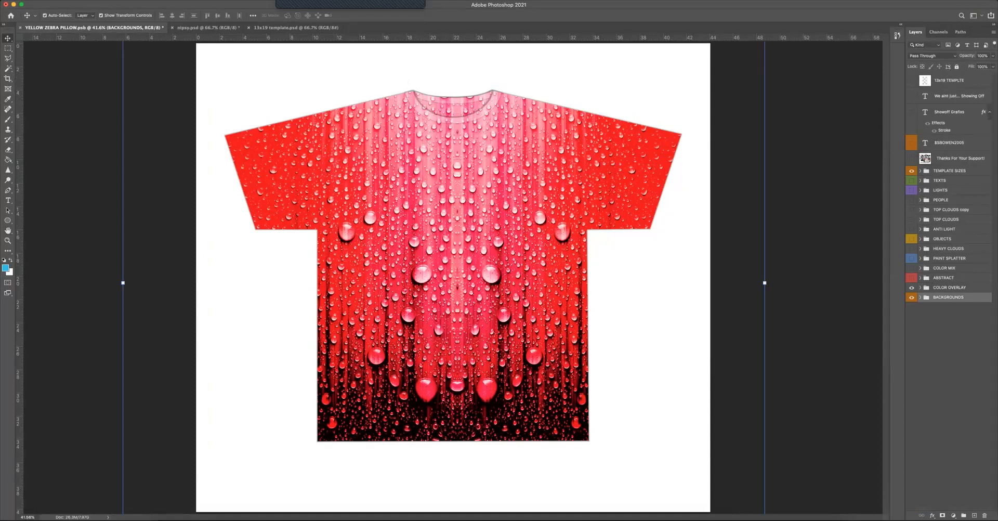
# Preview the PURPLE layer of COLOR OVERLAY and the RED FABRIC layer of ABSTRACT on the shirt, hiding each again.
pyautogui.click(920, 287)
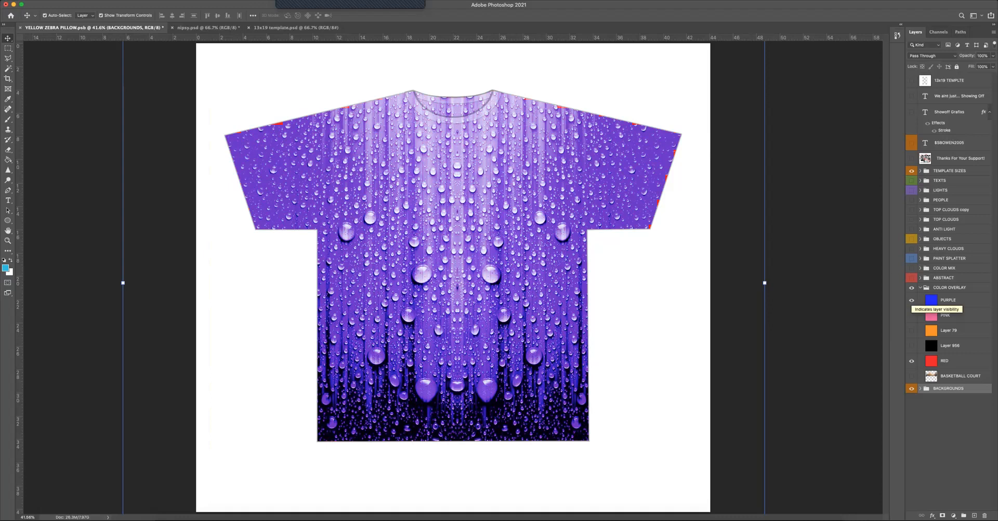
pyautogui.click(911, 300)
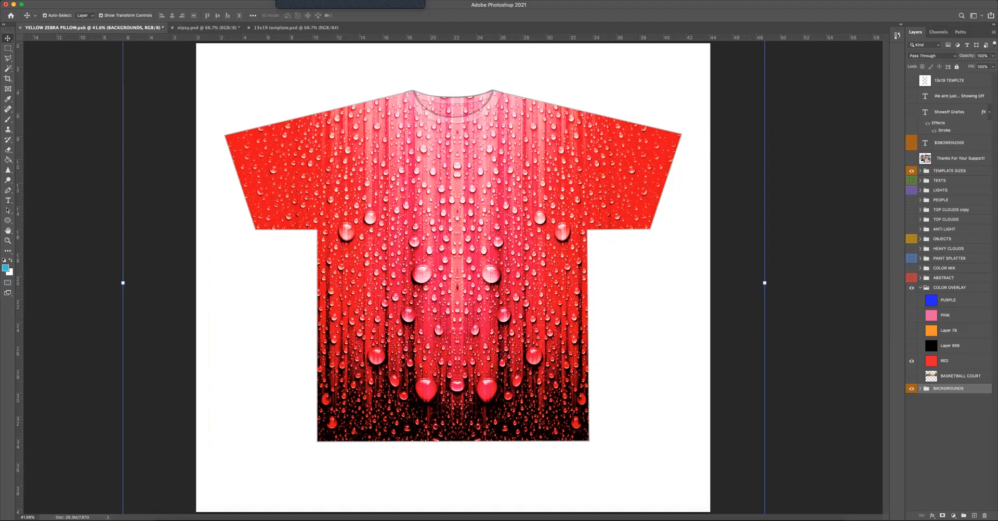
pyautogui.click(920, 278)
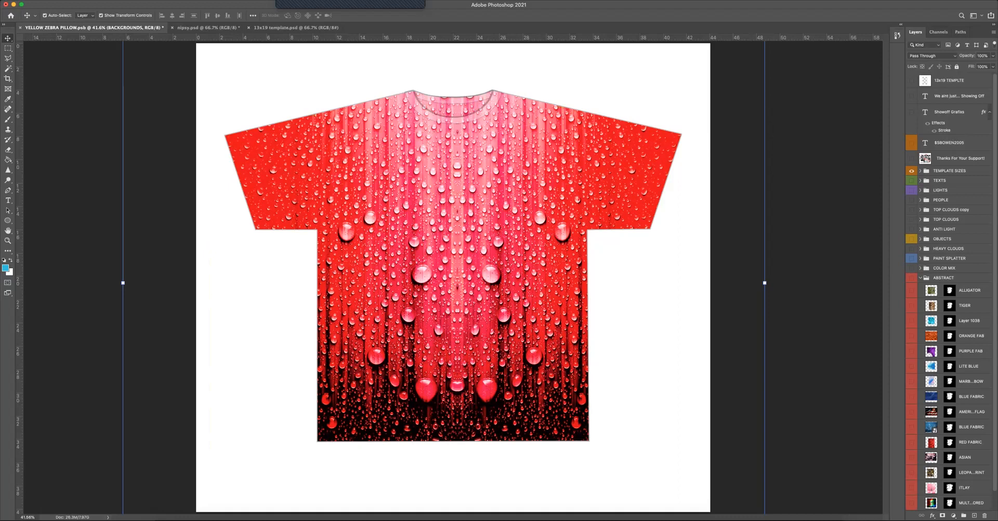
pyautogui.click(911, 442)
pyautogui.click(912, 442)
pyautogui.click(921, 277)
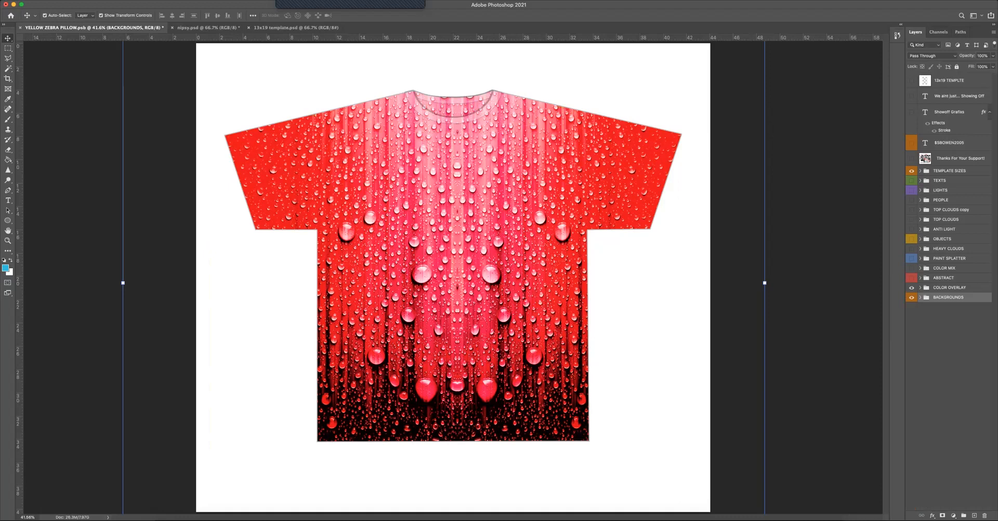
# Preview the RED GREEN, PURPLE RED, BLUE PURPLE and GREEN BLUE color mixes one at a time, and look through the ABSTRACT OVERLAYS group.
pyautogui.click(920, 268)
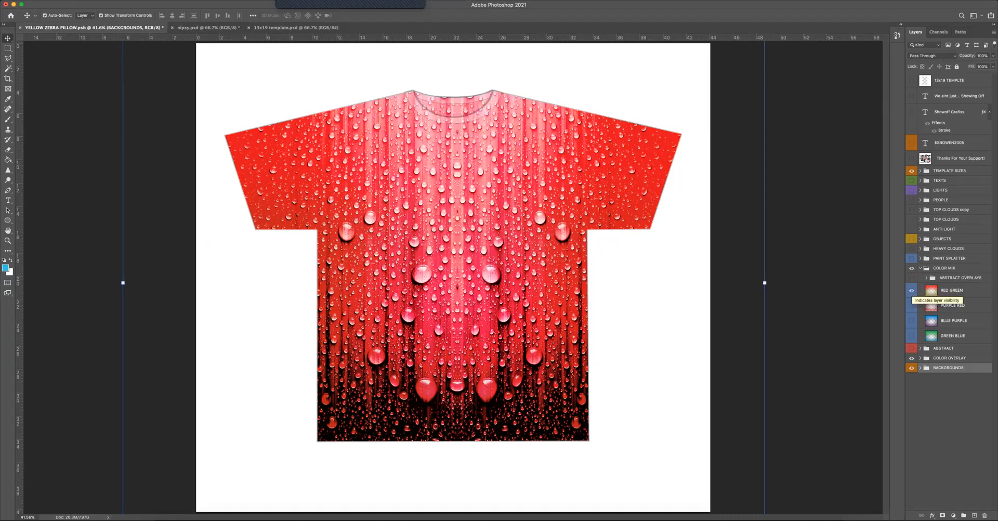
pyautogui.click(912, 290)
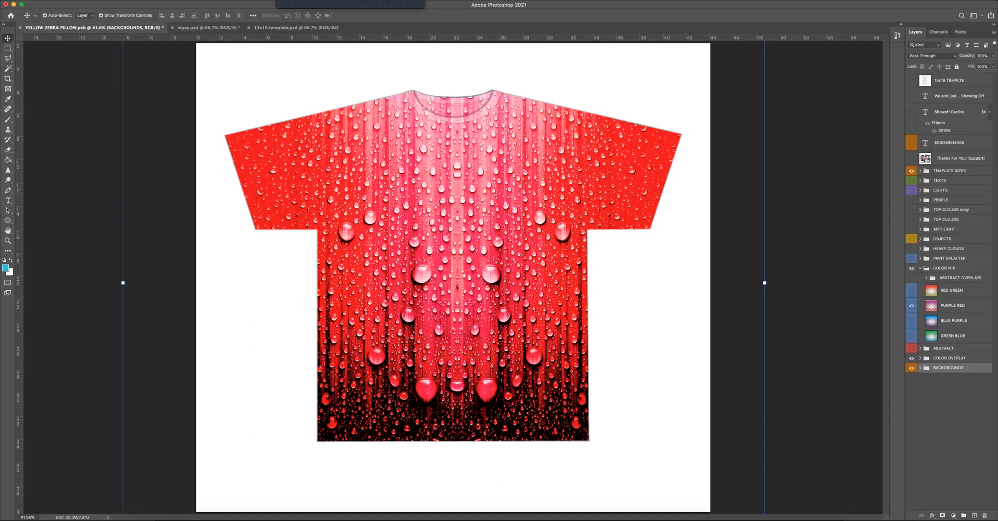
pyautogui.click(911, 305)
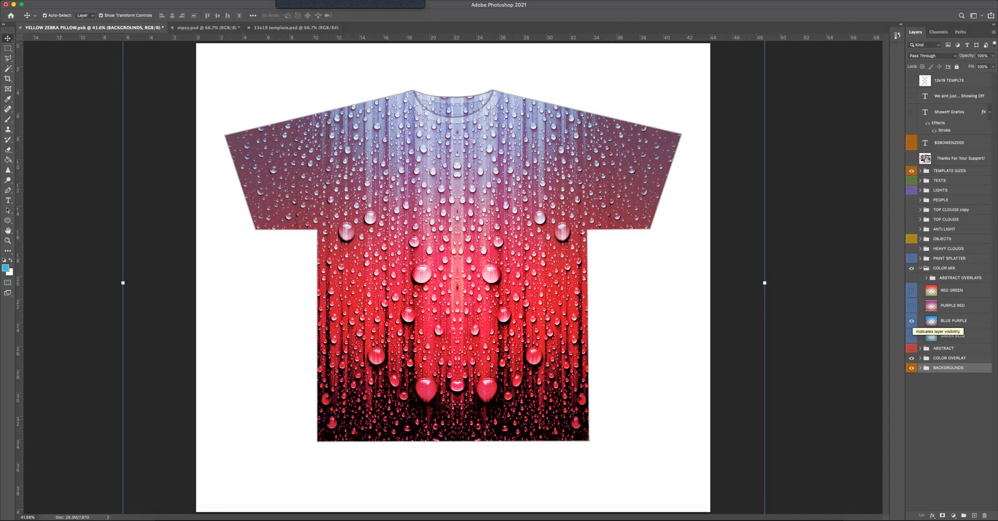
pyautogui.click(911, 321)
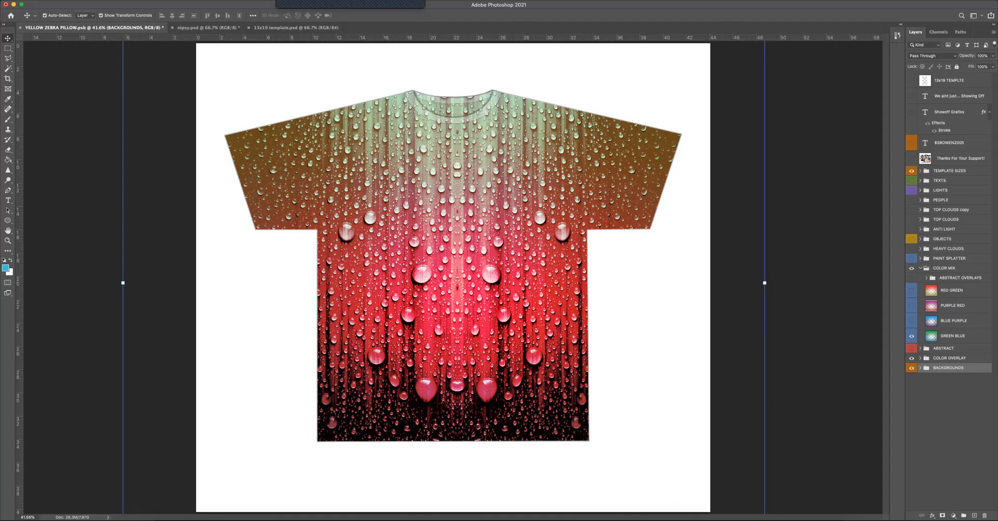
pyautogui.click(912, 336)
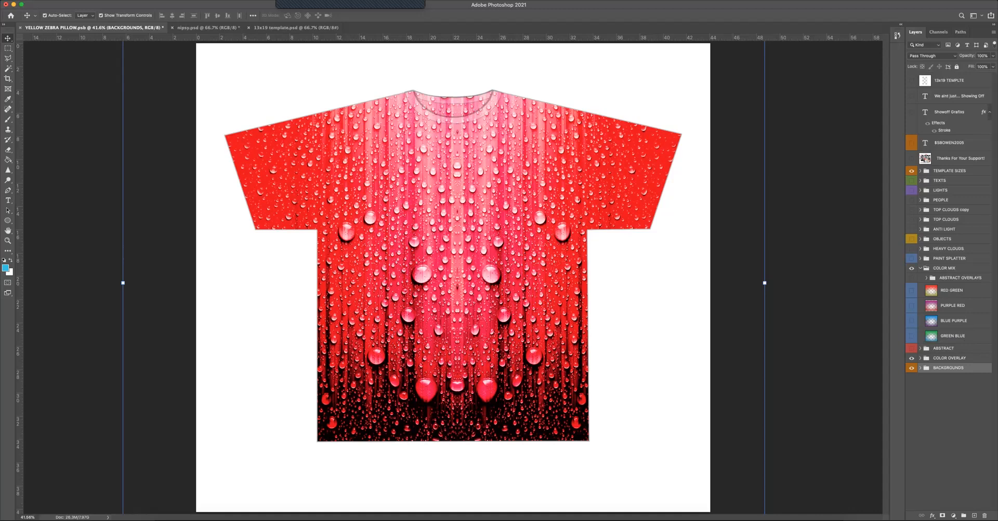
pyautogui.click(927, 278)
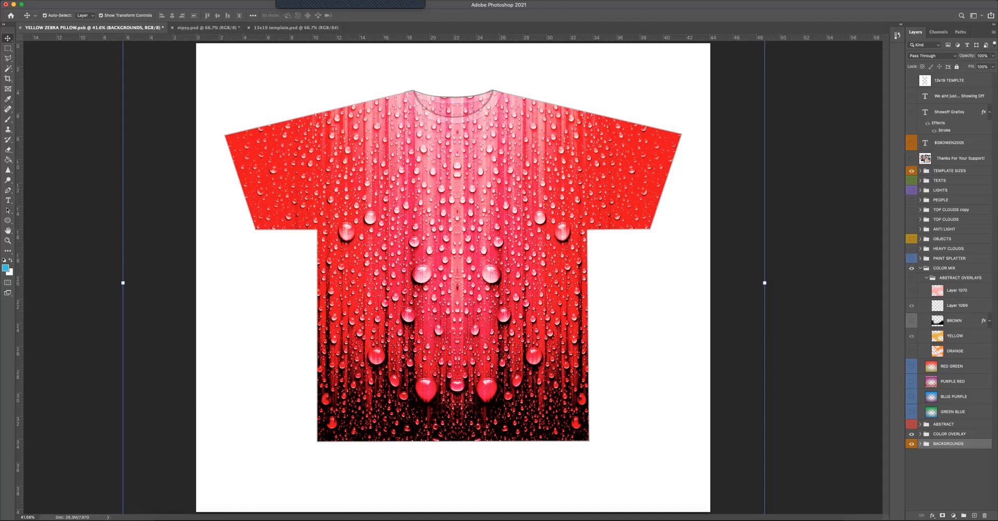
pyautogui.click(927, 278)
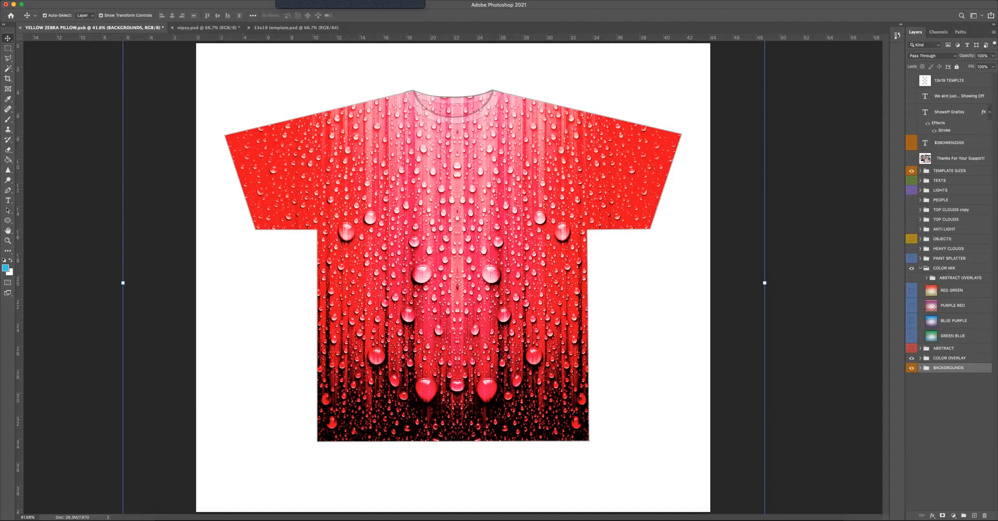
# Try the RED BLACK splatter from SPLASH 01 in PAINT SPLATTER on the shirt and switch to the RED one.
pyautogui.click(920, 268)
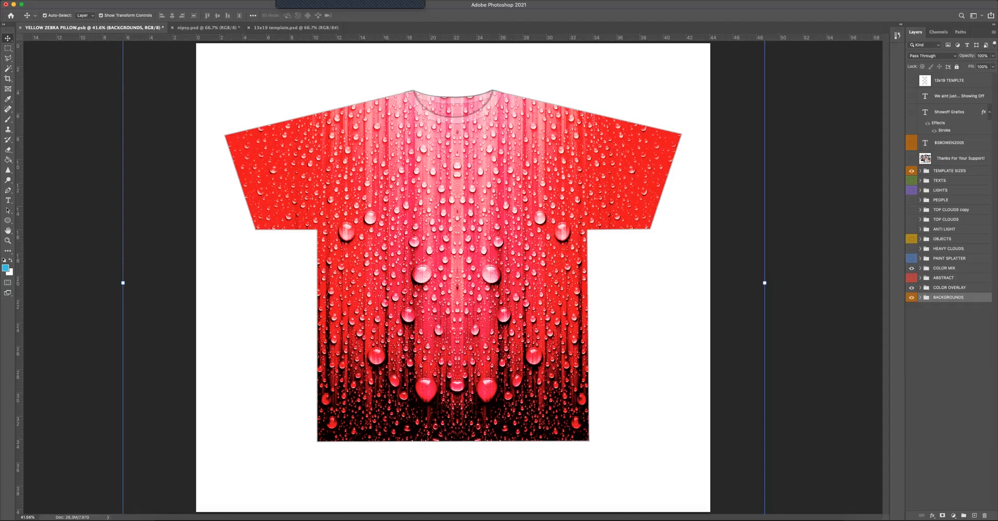
pyautogui.click(920, 258)
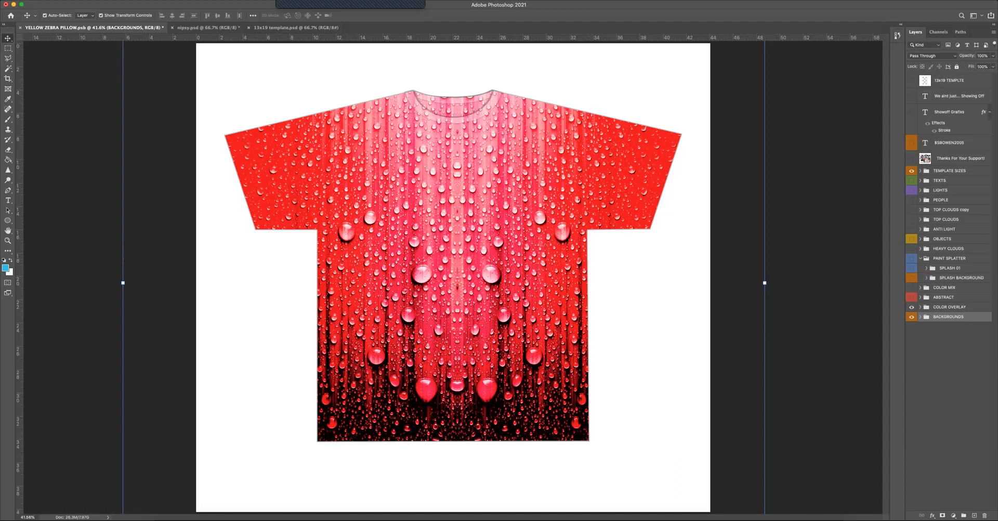
pyautogui.click(927, 268)
pyautogui.scroll(-3, 951, 286)
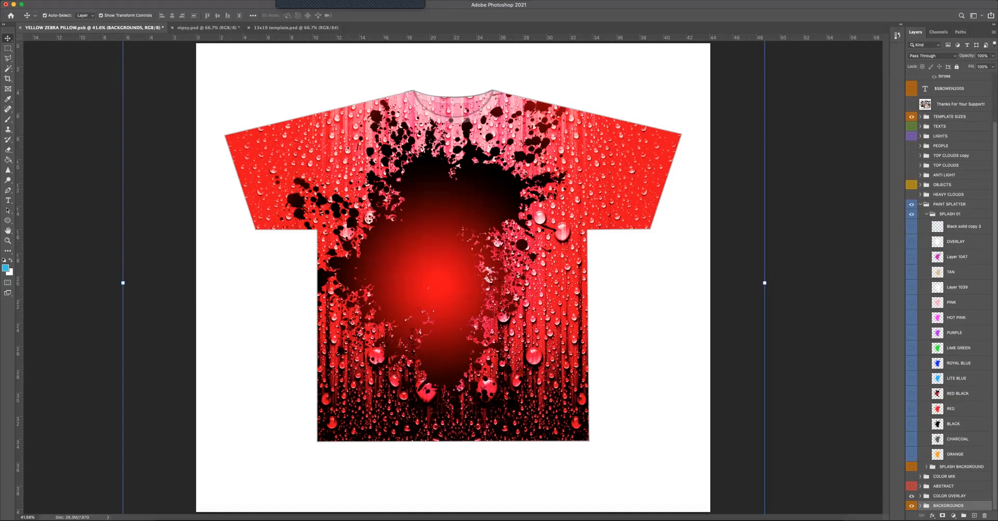
pyautogui.click(912, 394)
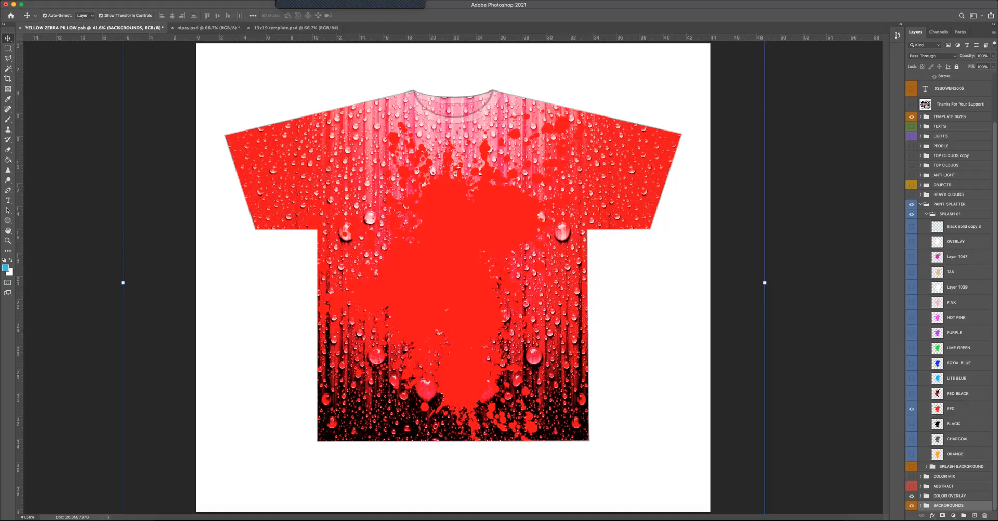
pyautogui.click(921, 204)
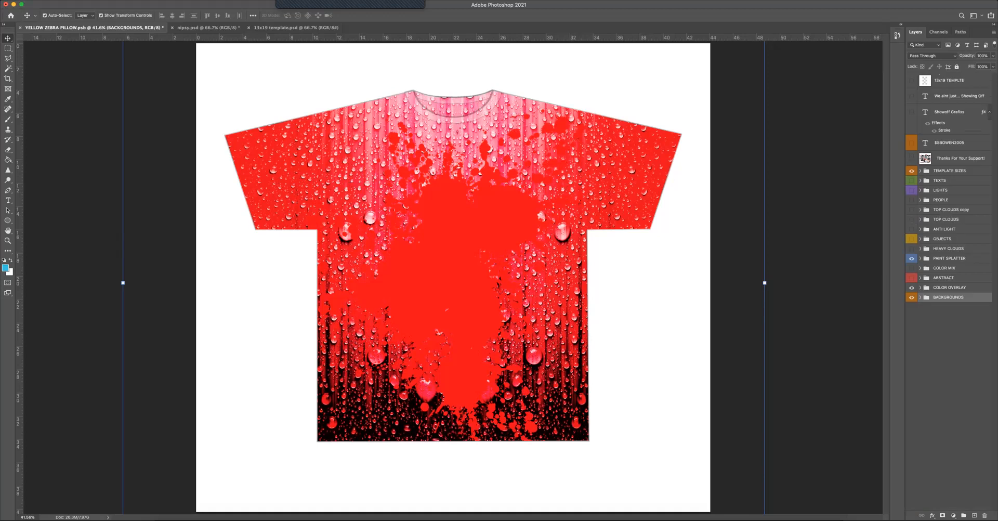
# Show the MONEY, CHAMPANGE BOTTLE, CARS, WINE GLASSES and FALLING MONEY groups of OBJECTS on the shirt and collapse OBJECTS.
pyautogui.click(912, 249)
pyautogui.click(920, 239)
pyautogui.scroll(-5, 951, 291)
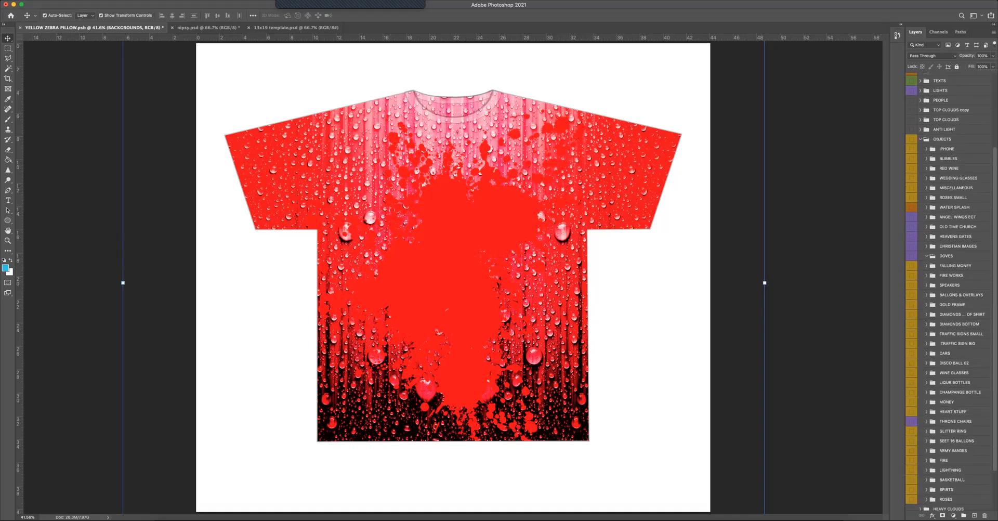
pyautogui.scroll(-2, 951, 291)
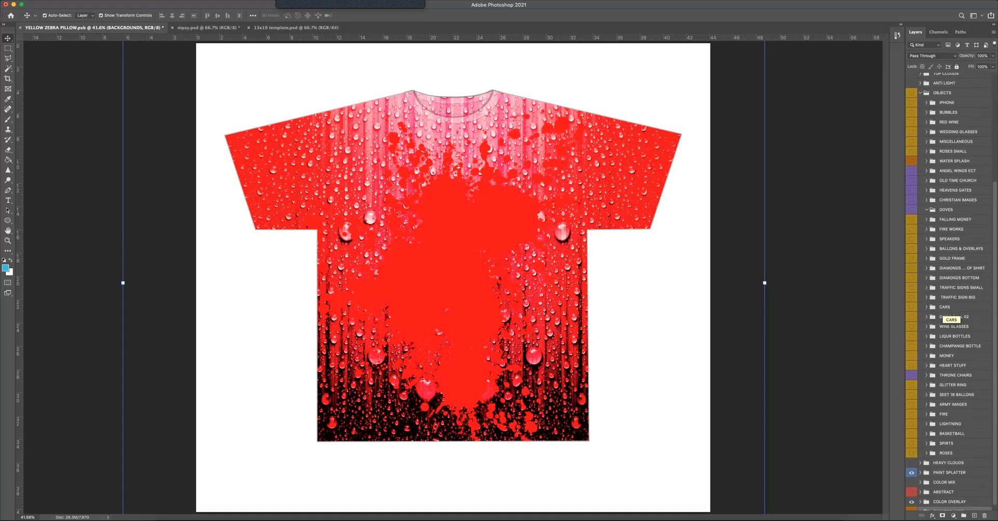
pyautogui.scroll(-1, 947, 315)
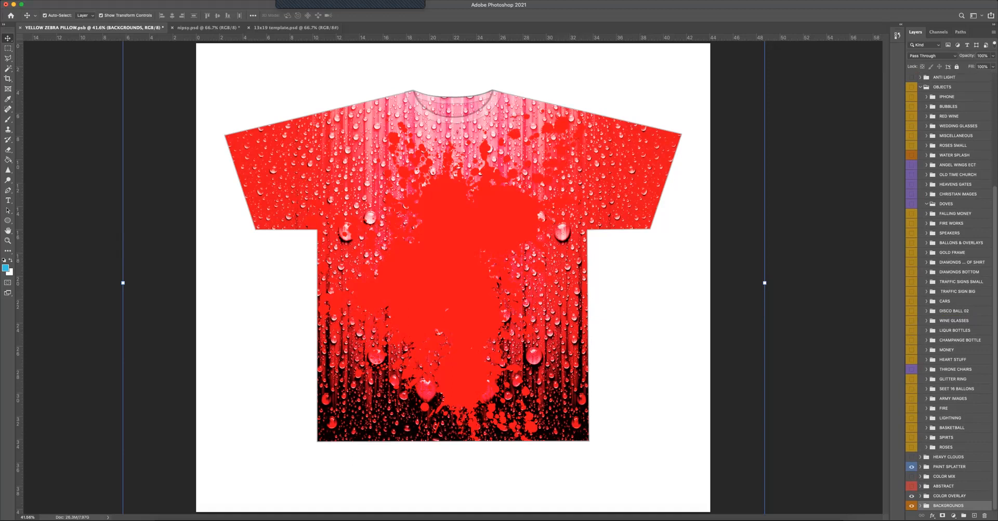
pyautogui.click(911, 350)
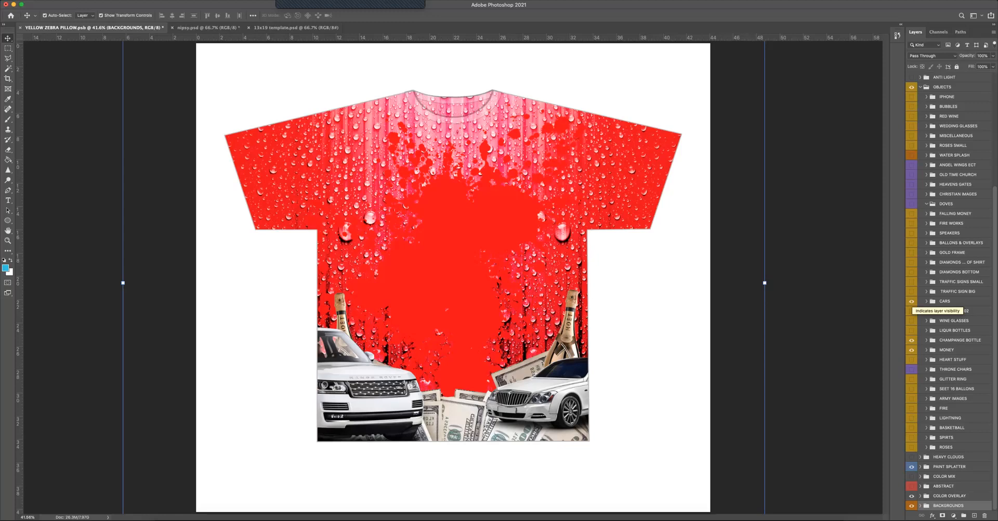
pyautogui.click(912, 320)
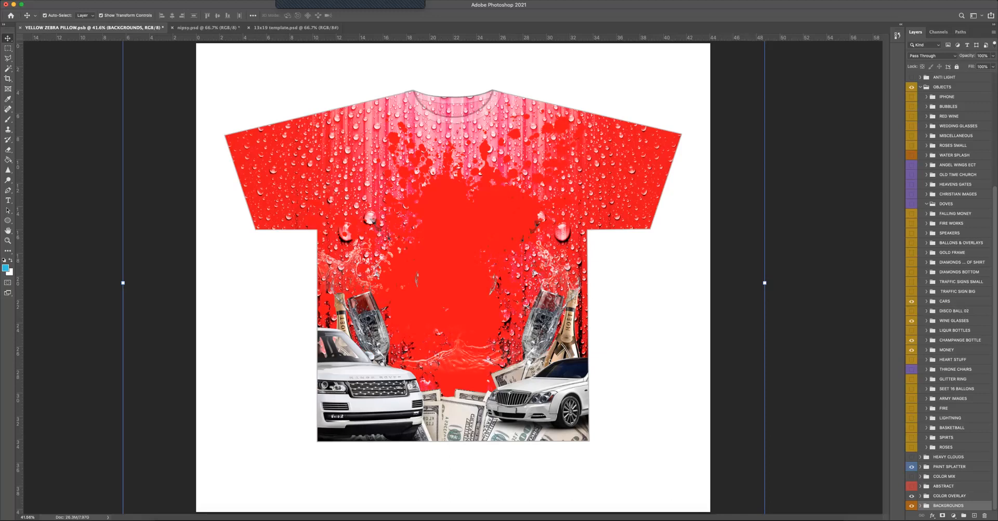
pyautogui.click(912, 213)
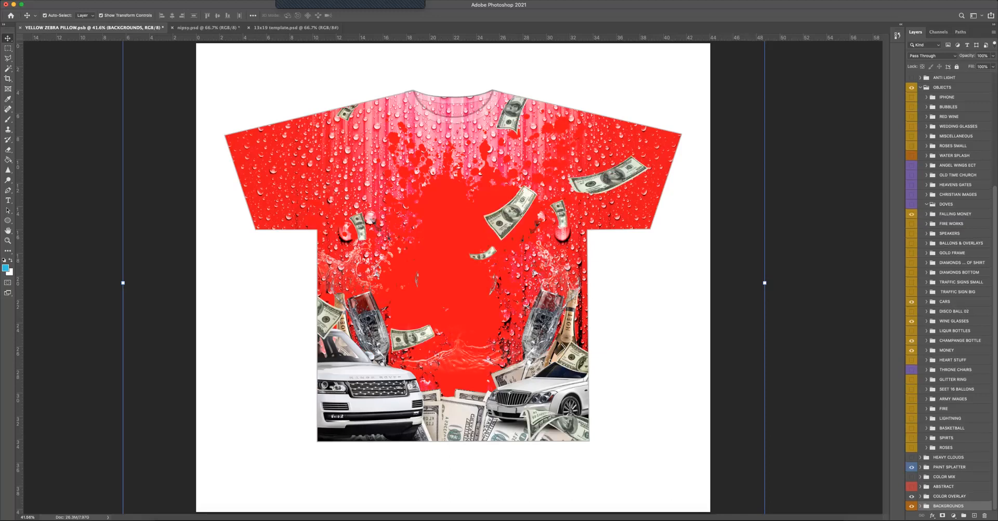
pyautogui.scroll(3, 922, 133)
pyautogui.click(920, 129)
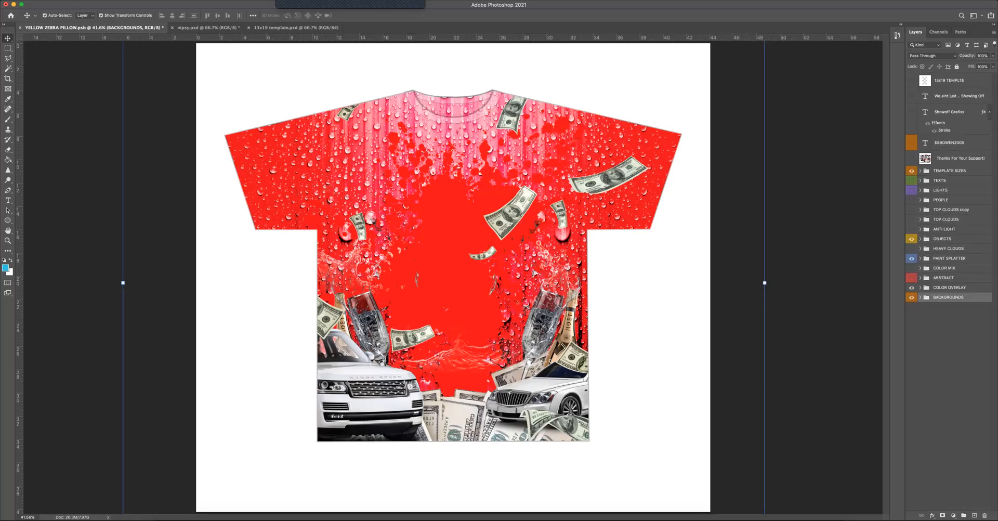
# Turn on the ANTI LIGHT effect and the TOP CLOUDS group over the shirt design, and deselect all layers.
pyautogui.click(920, 230)
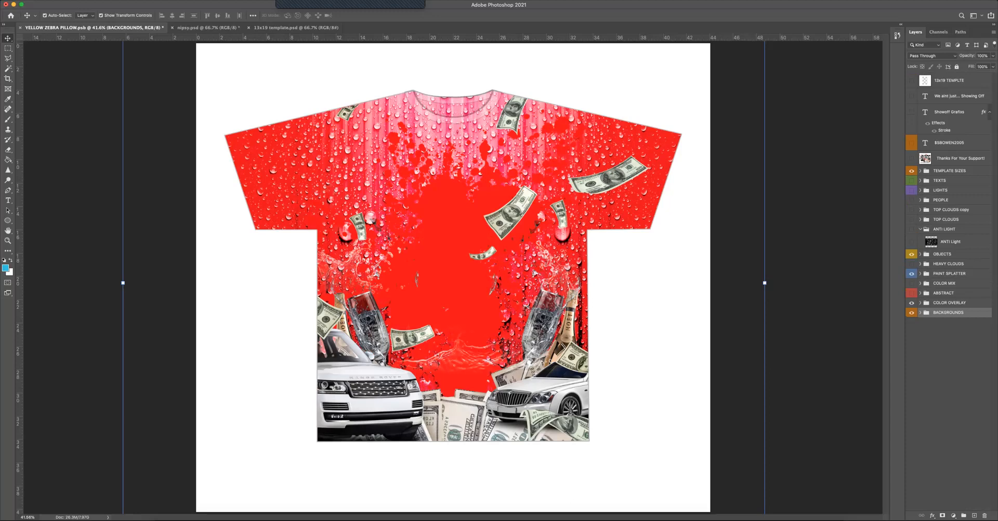
pyautogui.click(912, 242)
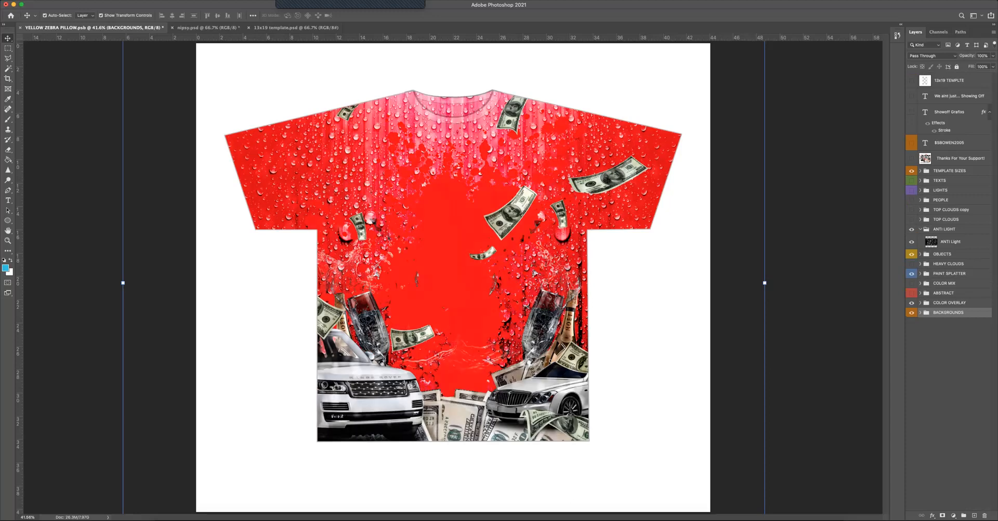
pyautogui.click(912, 242)
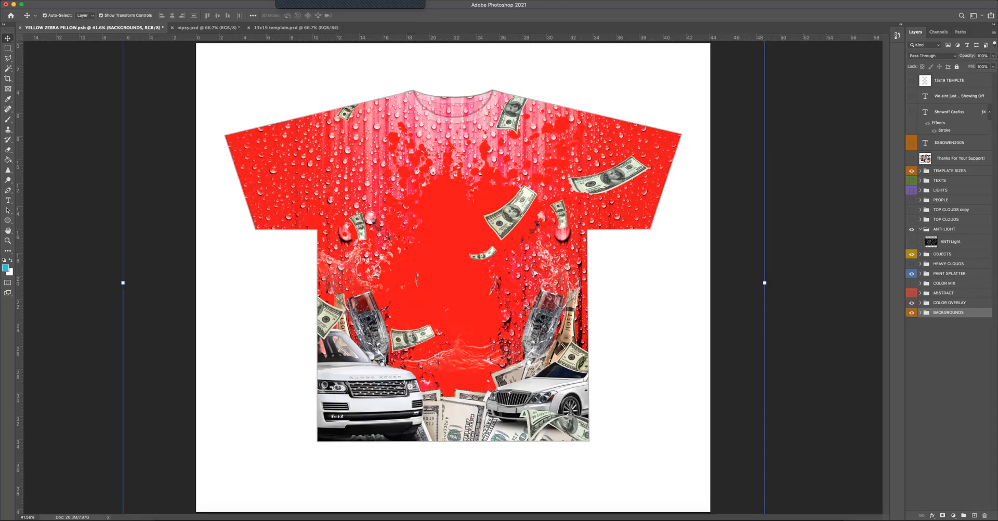
pyautogui.click(920, 229)
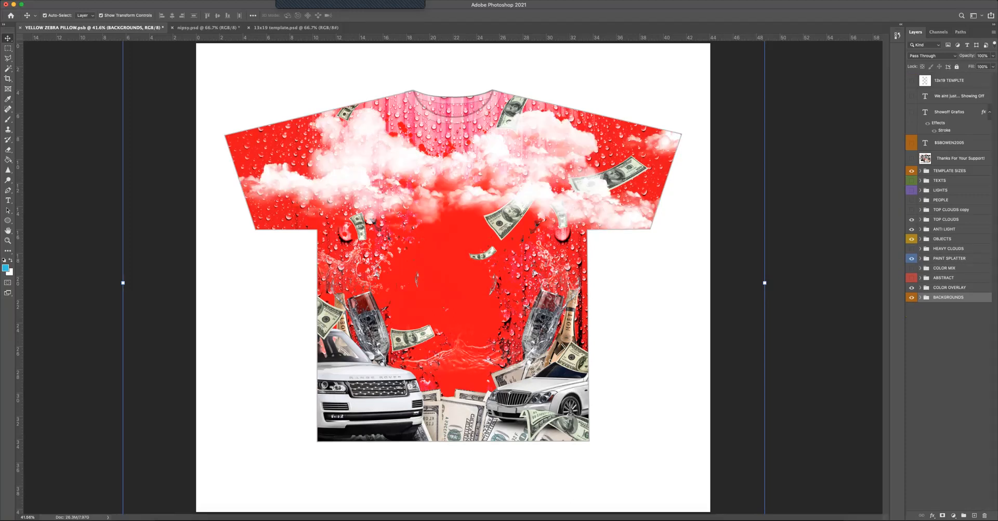
pyautogui.click(855, 268)
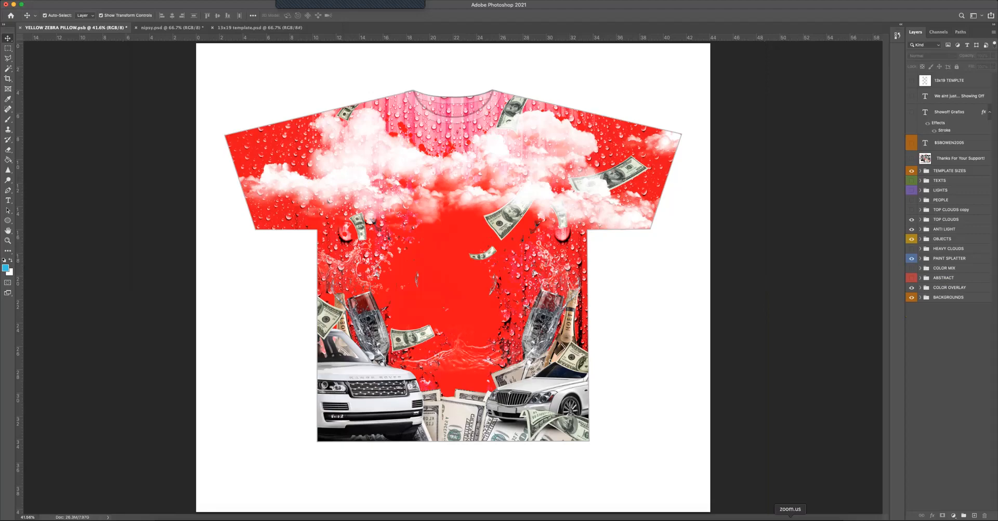
# Switch to Google Chrome, copy the red-jacket portrait image from the wallpaper page, and return to Photoshop.
pyautogui.click(764, 519)
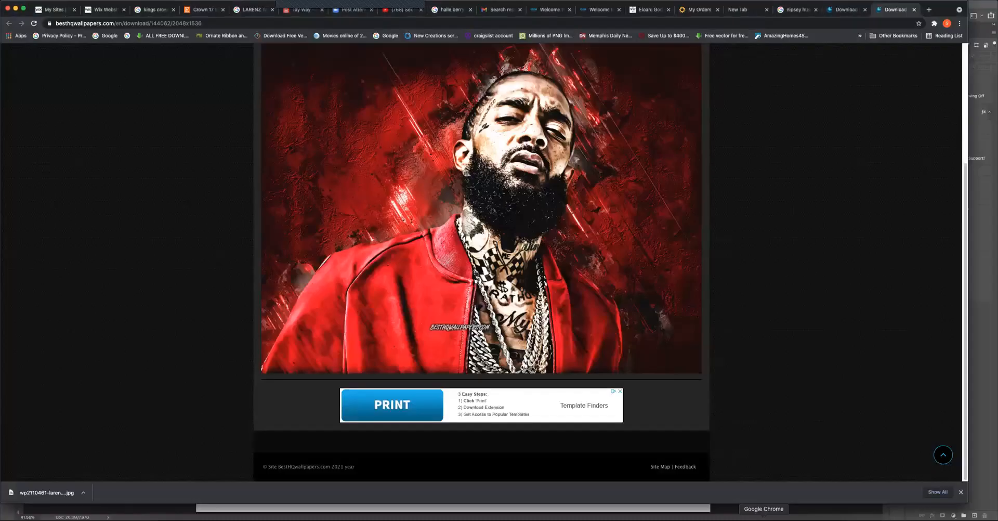
pyautogui.rightClick(489, 172)
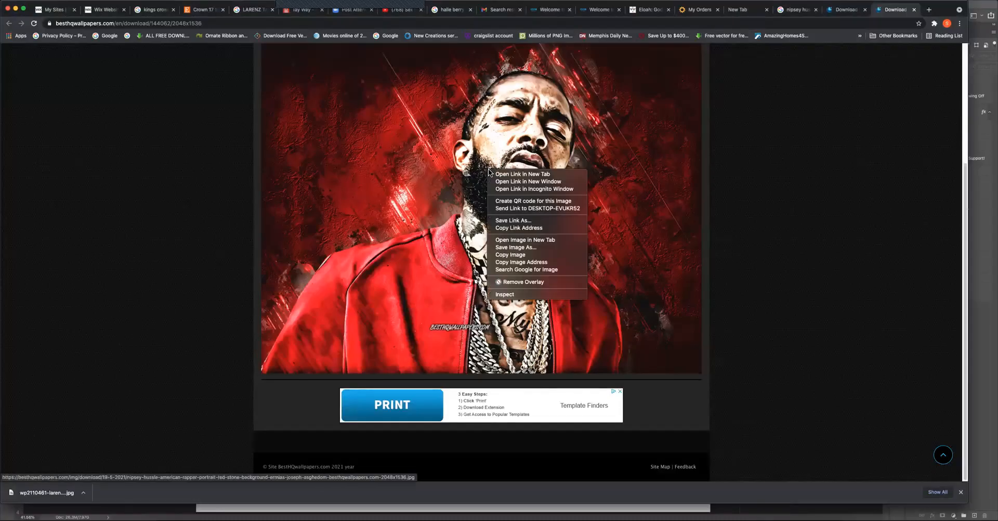
pyautogui.click(556, 254)
pyautogui.click(738, 518)
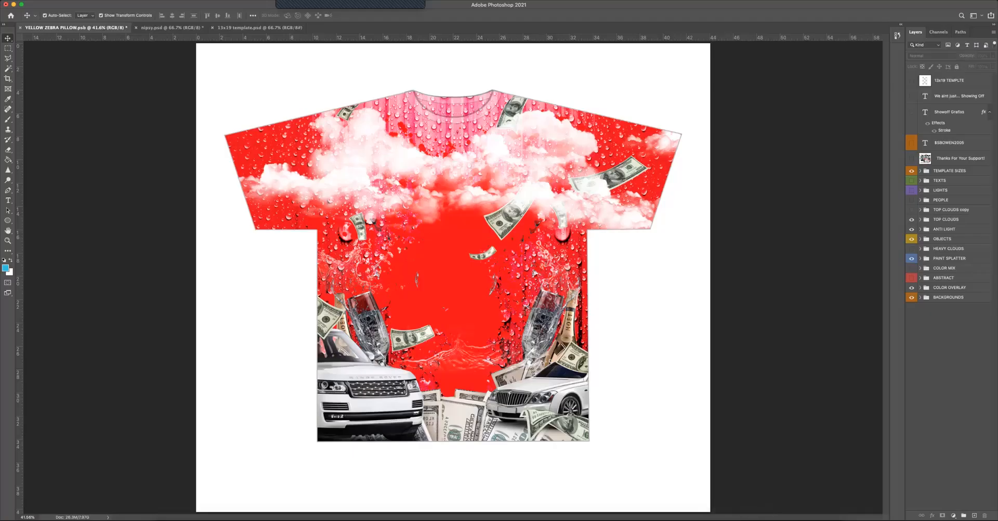
# Paste the copied portrait above Layer 1078 in the PEOPLE group, make it visible and centre it on the shirt.
pyautogui.click(921, 200)
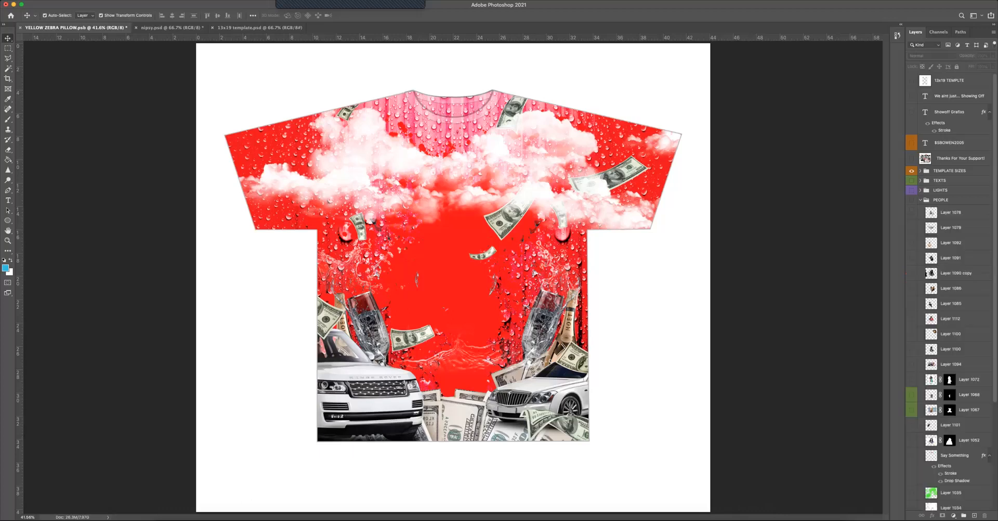
pyautogui.click(951, 213)
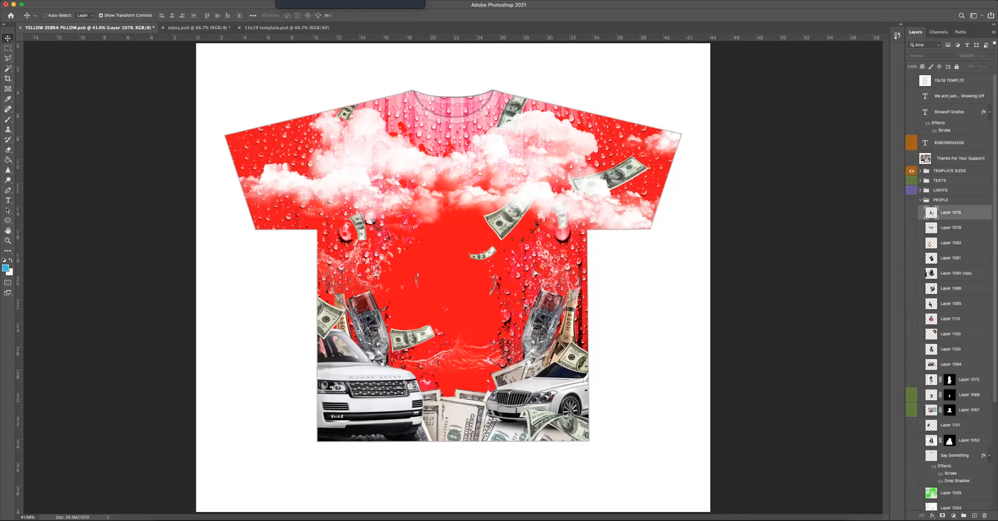
pyautogui.press('super+v')
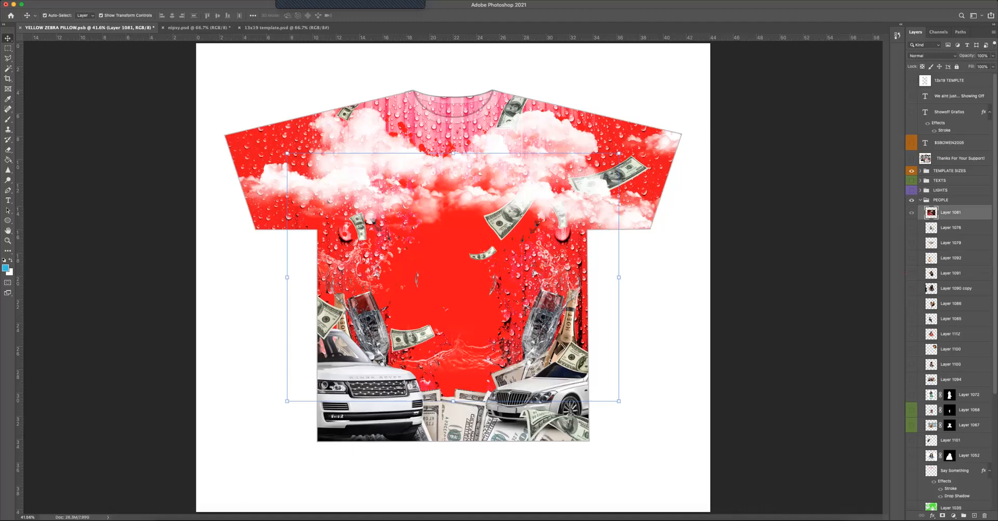
pyautogui.click(912, 200)
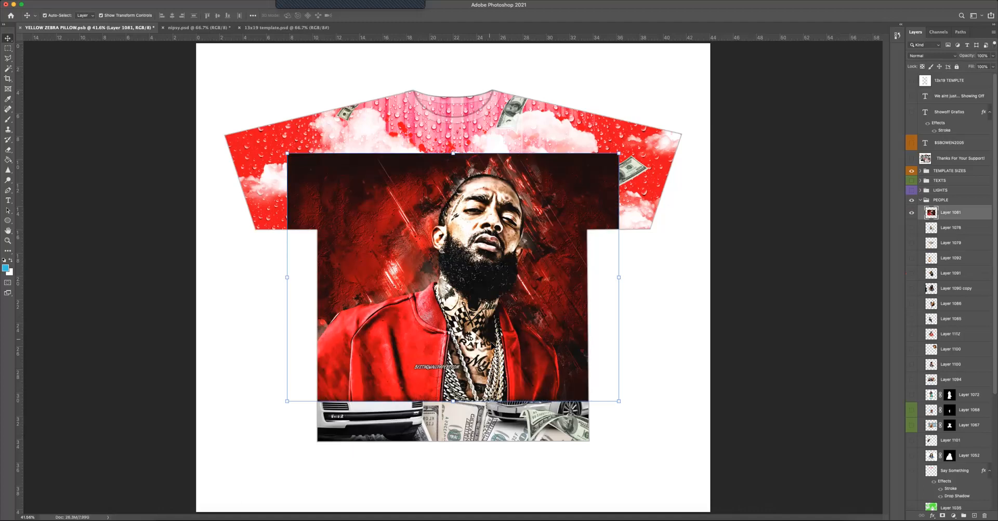
pyautogui.moveTo(504, 265); pyautogui.dragTo(495, 270)
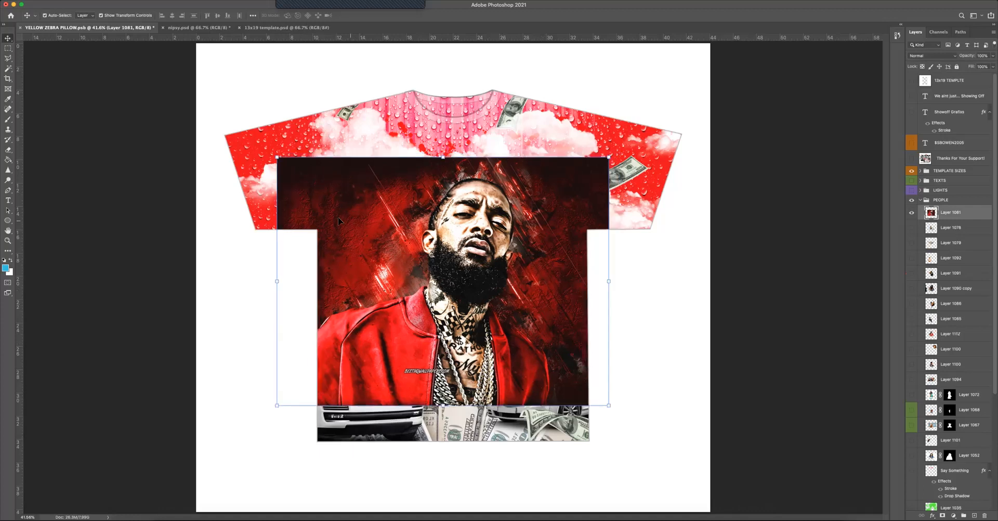
# Erase the portrait's backdrop around the head and shoulders and along its upper edge, using an 83 px Eraser brush for the outline.
pyautogui.click(12, 152)
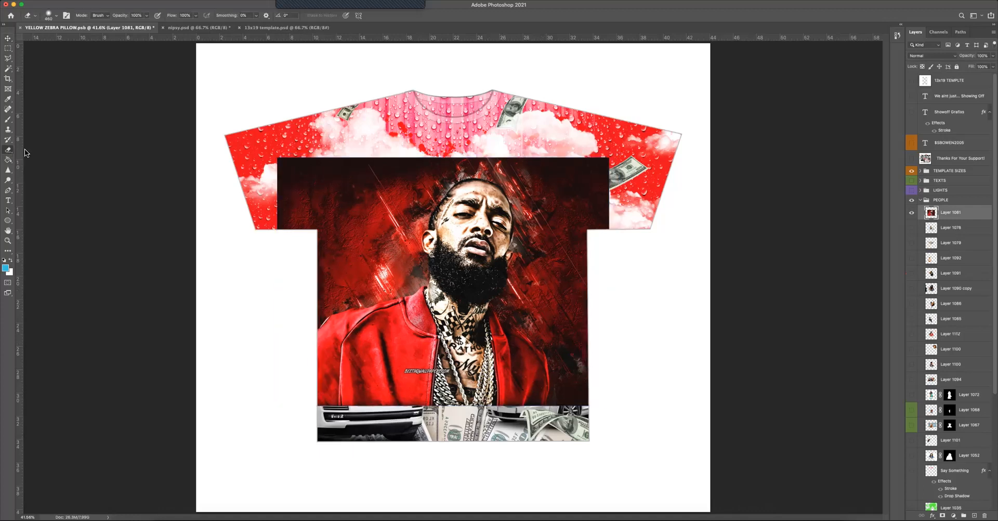
pyautogui.moveTo(395, 154)
pyautogui.mouseDown()
pyautogui.moveTo(377, 202)
pyautogui.moveTo(414, 159)
pyautogui.mouseUp()
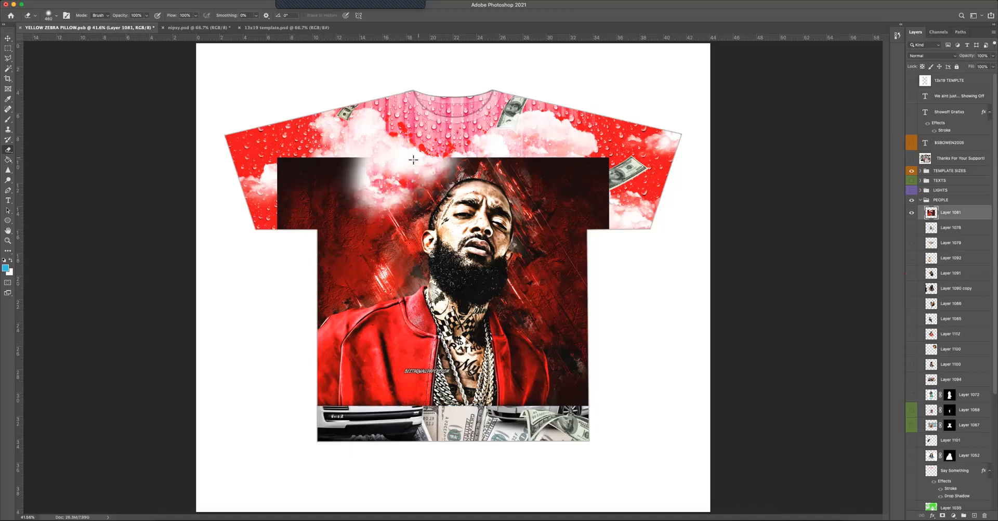
pyautogui.click(56, 16)
pyautogui.click(64, 40)
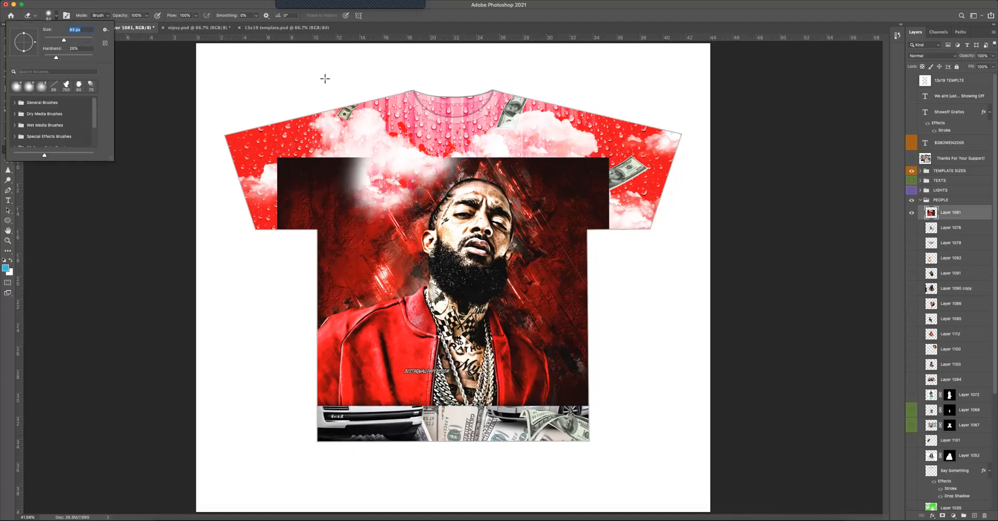
pyautogui.moveTo(432, 167)
pyautogui.mouseDown()
pyautogui.moveTo(408, 225)
pyautogui.moveTo(461, 168)
pyautogui.moveTo(416, 230)
pyautogui.moveTo(423, 281)
pyautogui.moveTo(367, 298)
pyautogui.mouseUp()
pyautogui.moveTo(337, 307); pyautogui.dragTo(314, 316)
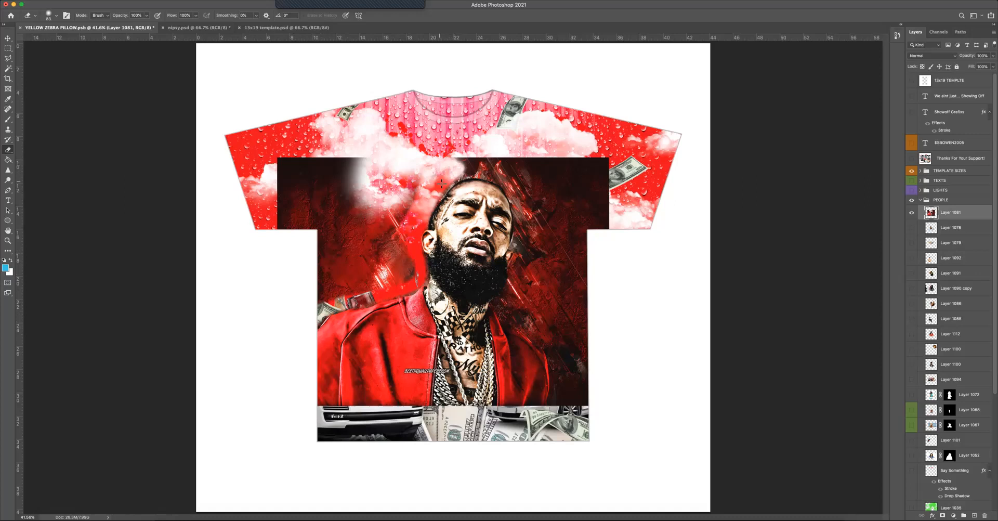
pyautogui.moveTo(454, 174)
pyautogui.mouseDown()
pyautogui.moveTo(491, 175)
pyautogui.moveTo(512, 199)
pyautogui.moveTo(522, 236)
pyautogui.moveTo(516, 286)
pyautogui.moveTo(499, 311)
pyautogui.moveTo(557, 360)
pyautogui.moveTo(554, 345)
pyautogui.moveTo(547, 340)
pyautogui.moveTo(562, 386)
pyautogui.moveTo(554, 400)
pyautogui.mouseUp()
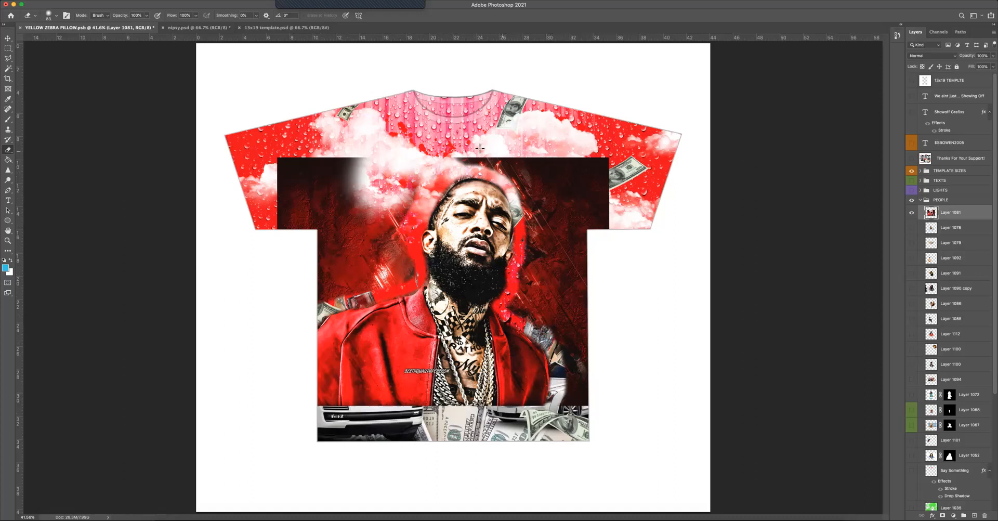
pyautogui.moveTo(450, 152)
pyautogui.mouseDown()
pyautogui.moveTo(493, 163)
pyautogui.moveTo(621, 165)
pyautogui.mouseUp()
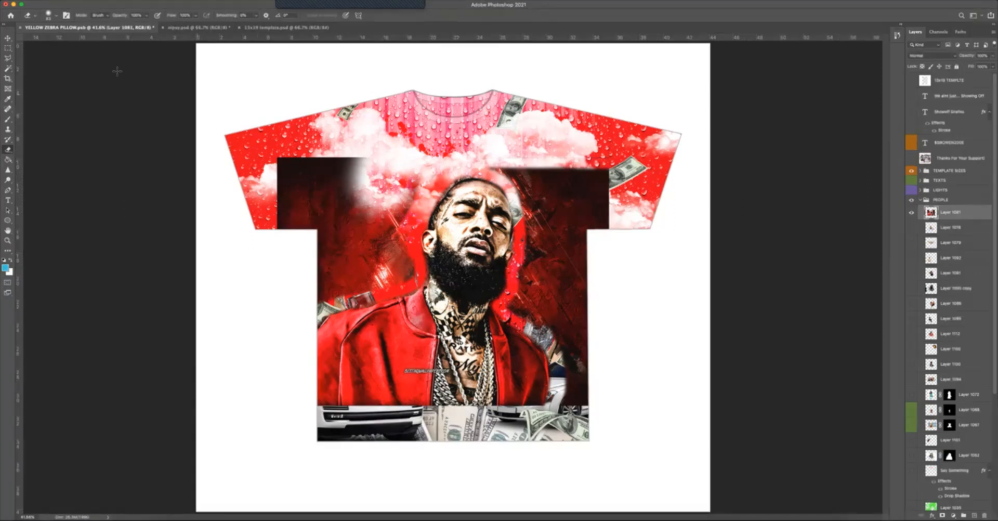
# Lasso the remaining backdrop on each side of the portrait, delete both areas and clear the selection.
pyautogui.click(9, 58)
pyautogui.moveTo(469, 157)
pyautogui.mouseDown()
pyautogui.moveTo(520, 207)
pyautogui.moveTo(523, 252)
pyautogui.moveTo(505, 307)
pyautogui.moveTo(534, 328)
pyautogui.moveTo(558, 392)
pyautogui.mouseUp()
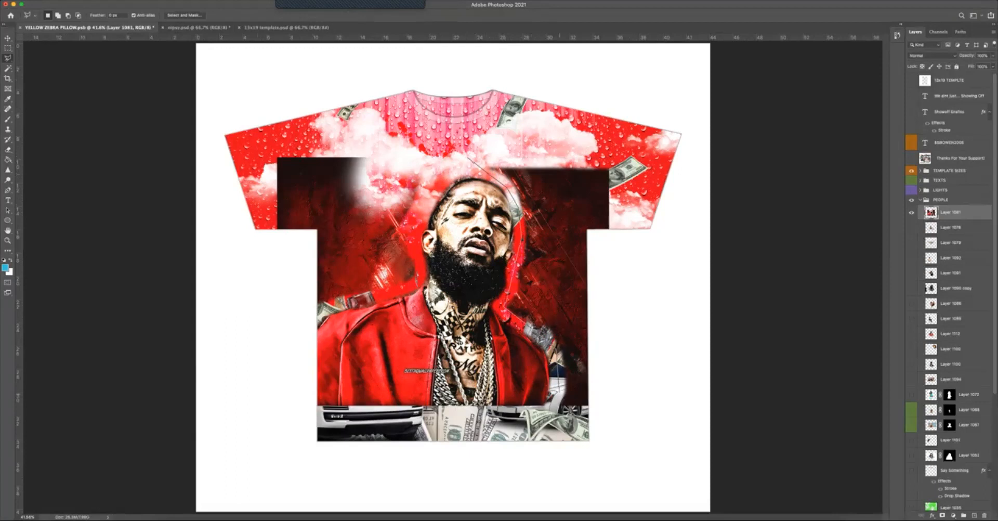
pyautogui.moveTo(612, 418)
pyautogui.mouseDown()
pyautogui.moveTo(706, 278)
pyautogui.moveTo(634, 140)
pyautogui.moveTo(545, 134)
pyautogui.mouseUp()
pyautogui.press('BackSpace')
pyautogui.moveTo(463, 151)
pyautogui.mouseDown()
pyautogui.moveTo(418, 227)
pyautogui.moveTo(420, 283)
pyautogui.moveTo(256, 332)
pyautogui.moveTo(260, 193)
pyautogui.moveTo(316, 127)
pyautogui.moveTo(384, 119)
pyautogui.mouseUp()
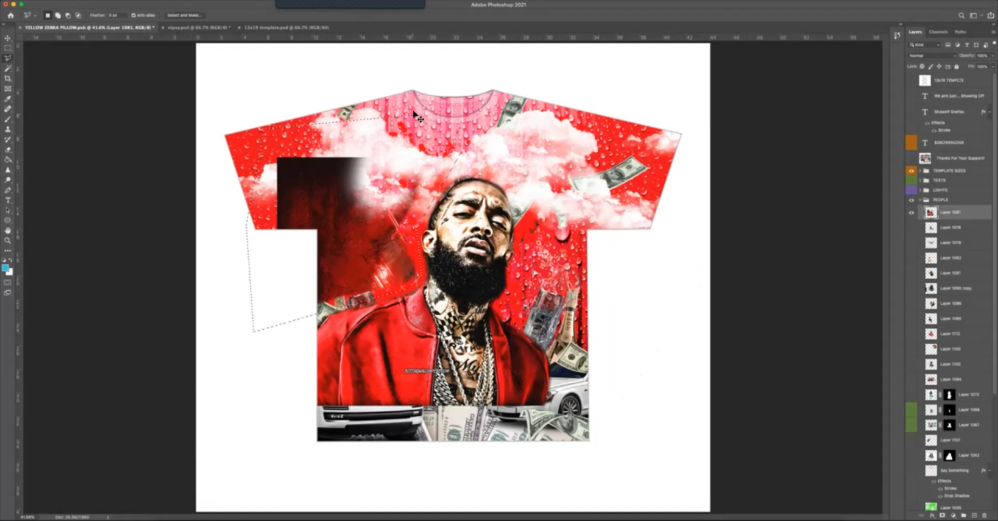
pyautogui.press('Delete')
pyautogui.press('super+d')
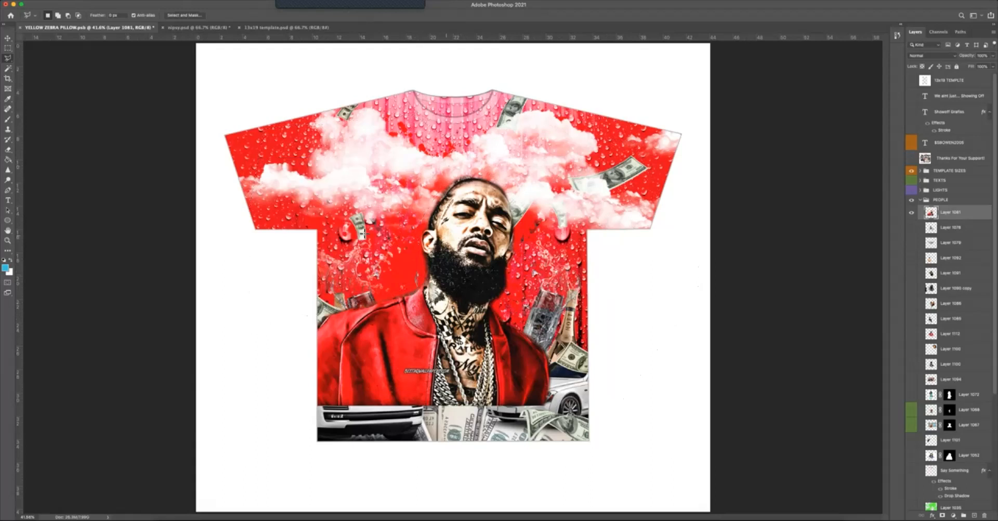
pyautogui.click(8, 38)
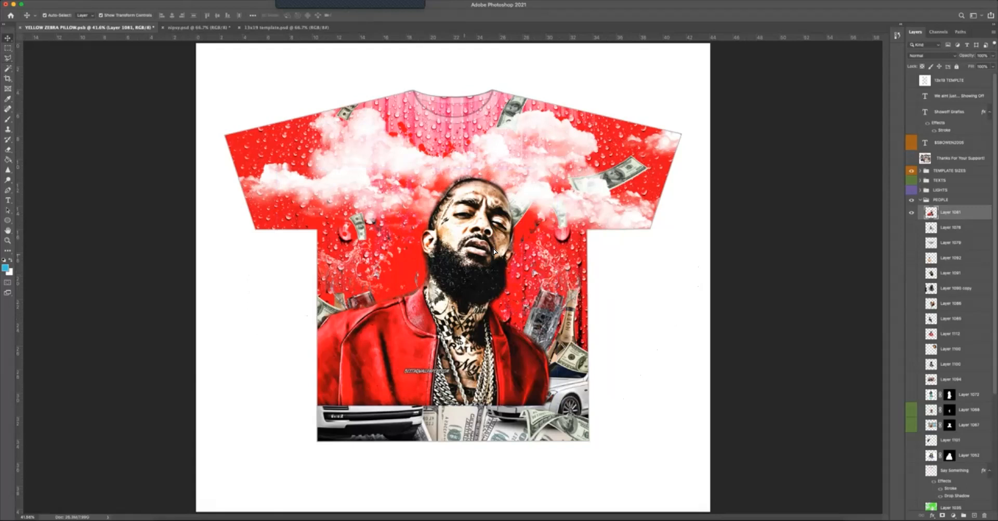
# Shift the red-jacket portrait to the right on the shirt and erase along the jacket's left sleeve edge.
pyautogui.moveTo(494, 248); pyautogui.dragTo(524, 242)
pyautogui.click(8, 149)
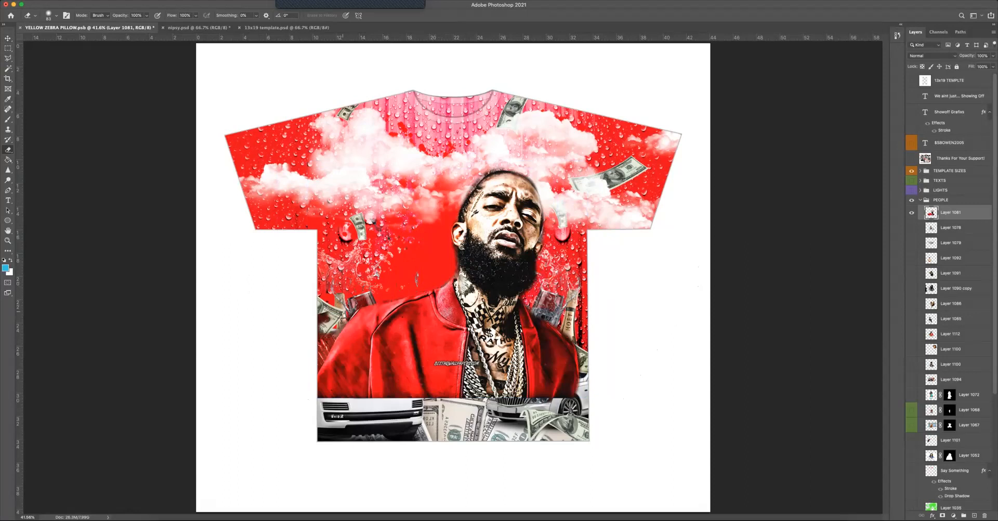
pyautogui.moveTo(329, 347)
pyautogui.mouseDown()
pyautogui.moveTo(317, 368)
pyautogui.moveTo(319, 321)
pyautogui.moveTo(323, 339)
pyautogui.mouseUp()
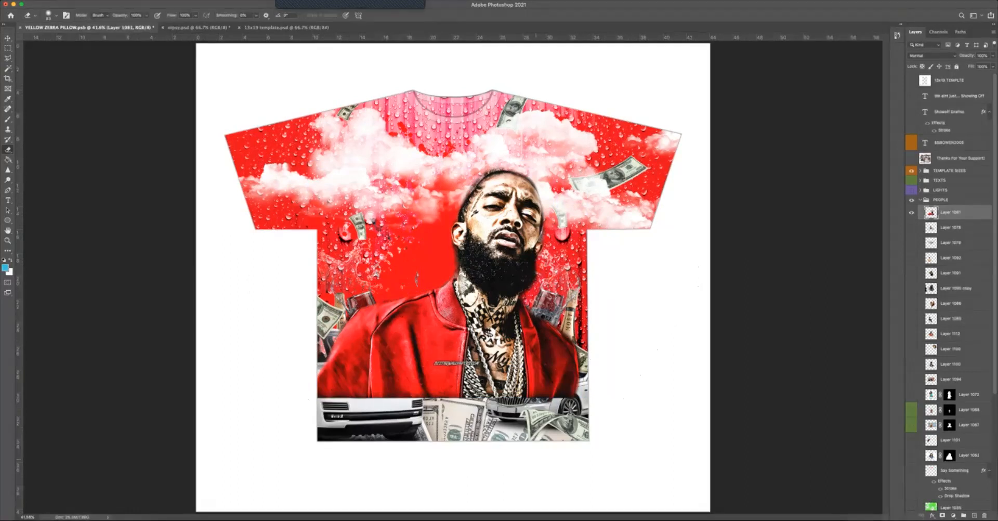
# Enlarge the Eraser brush and fade the jacket's lower left and right corners so both cars show through.
pyautogui.click(56, 16)
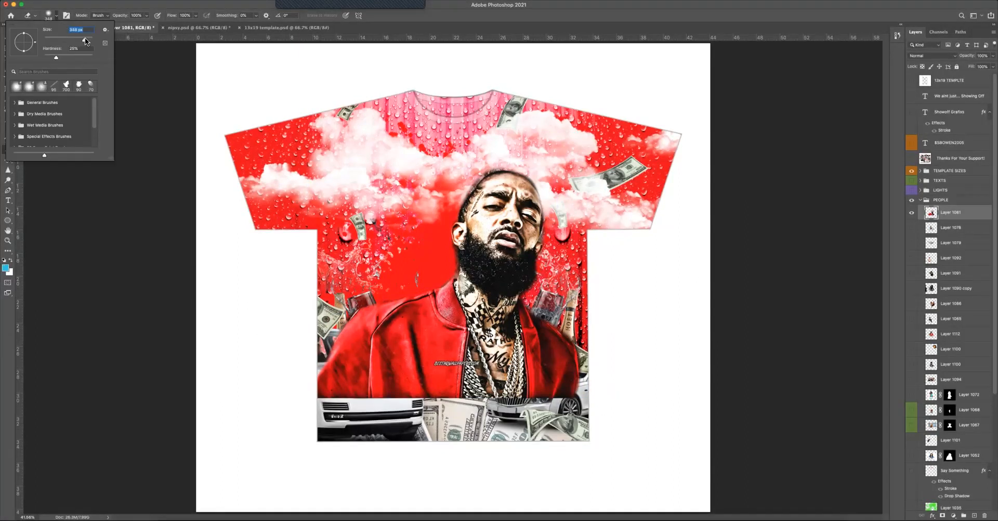
pyautogui.moveTo(86, 39); pyautogui.dragTo(88, 39)
pyautogui.click(284, 362)
pyautogui.moveTo(284, 362)
pyautogui.mouseDown()
pyautogui.moveTo(602, 362)
pyautogui.moveTo(569, 359)
pyautogui.mouseUp()
pyautogui.moveTo(387, 379)
pyautogui.mouseDown()
pyautogui.moveTo(316, 347)
pyautogui.moveTo(316, 323)
pyautogui.mouseUp()
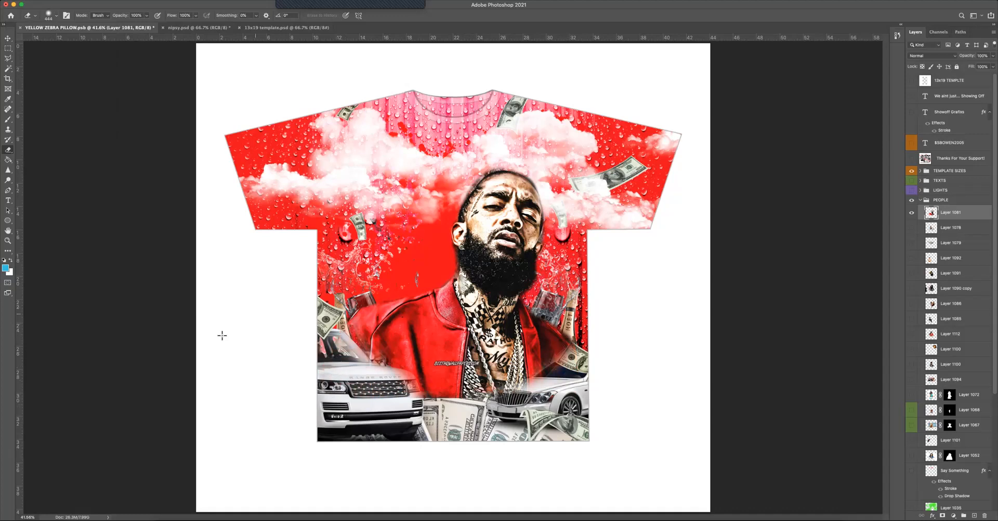
# Move the portrait back toward the shirt's centre, erase the jacket remnants over the left car and deselect the layer.
pyautogui.click(8, 38)
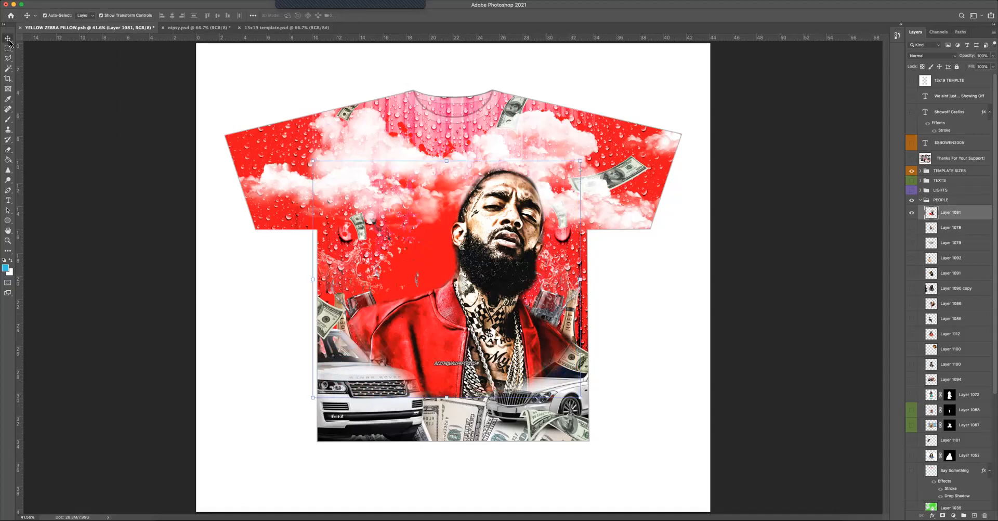
pyautogui.moveTo(508, 300); pyautogui.dragTo(491, 304)
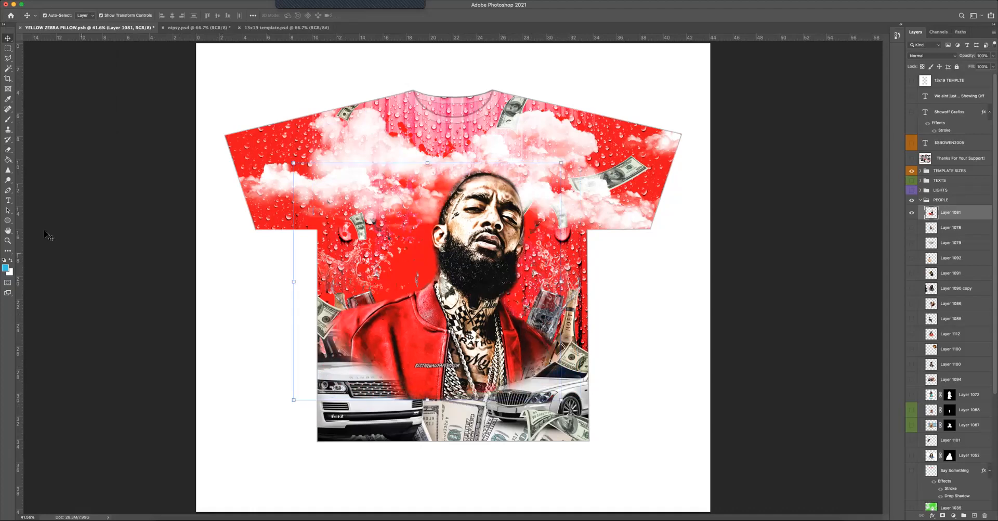
pyautogui.click(8, 149)
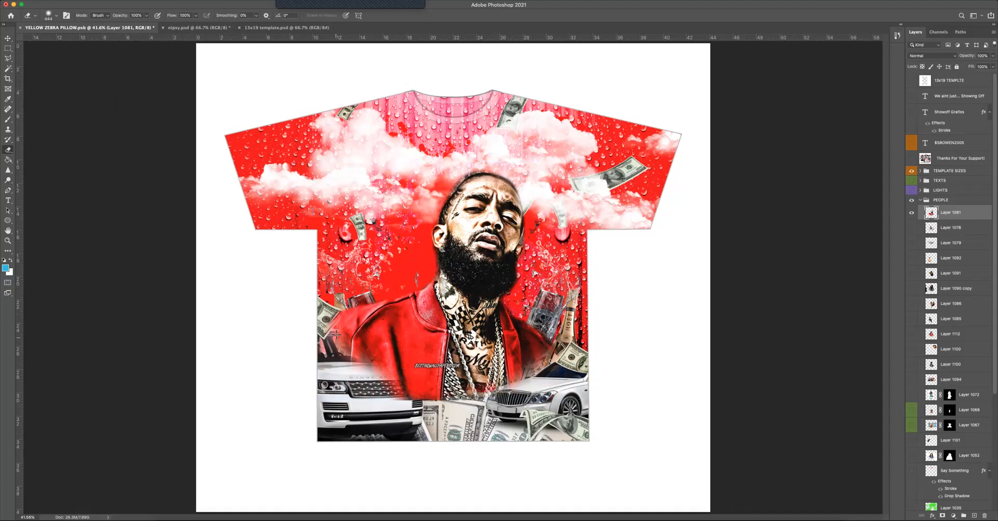
pyautogui.moveTo(328, 347)
pyautogui.mouseDown()
pyautogui.moveTo(398, 375)
pyautogui.moveTo(389, 393)
pyautogui.moveTo(402, 391)
pyautogui.moveTo(388, 404)
pyautogui.mouseUp()
pyautogui.click(10, 39)
pyautogui.click(136, 94)
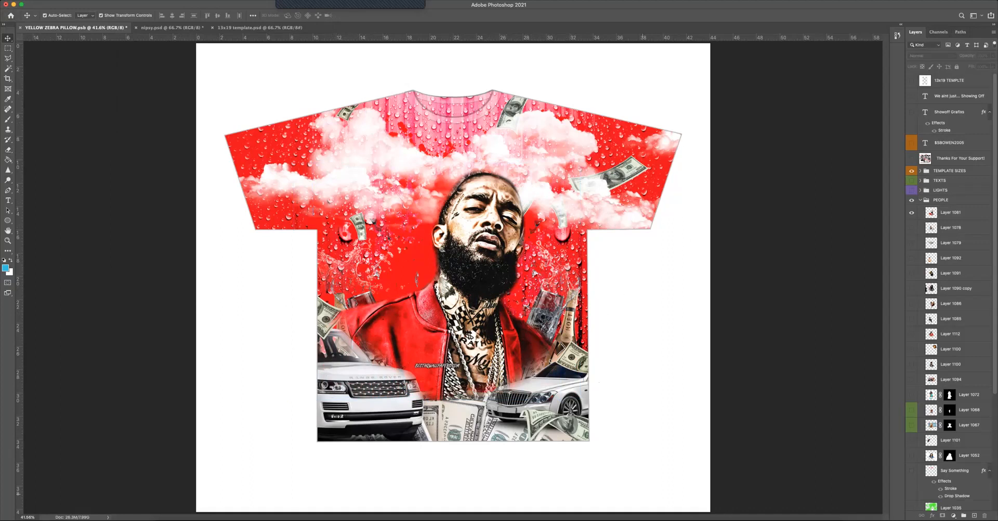
# Switch to Google Chrome, search for "Nipsey hussle SONG LIST" to find song titles, and return to Photoshop.
pyautogui.click(764, 519)
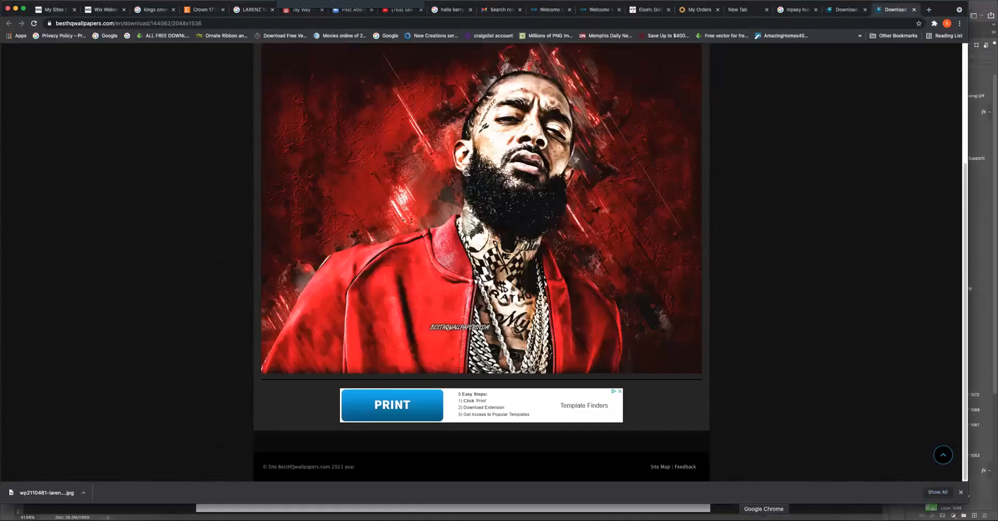
pyautogui.scroll(3, 313, 151)
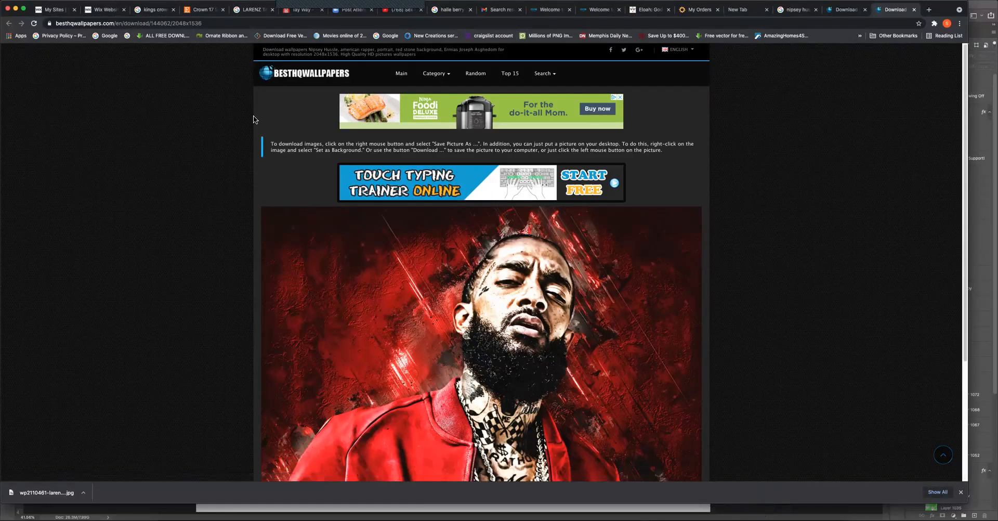
pyautogui.click(154, 24)
pyautogui.write('Ni')
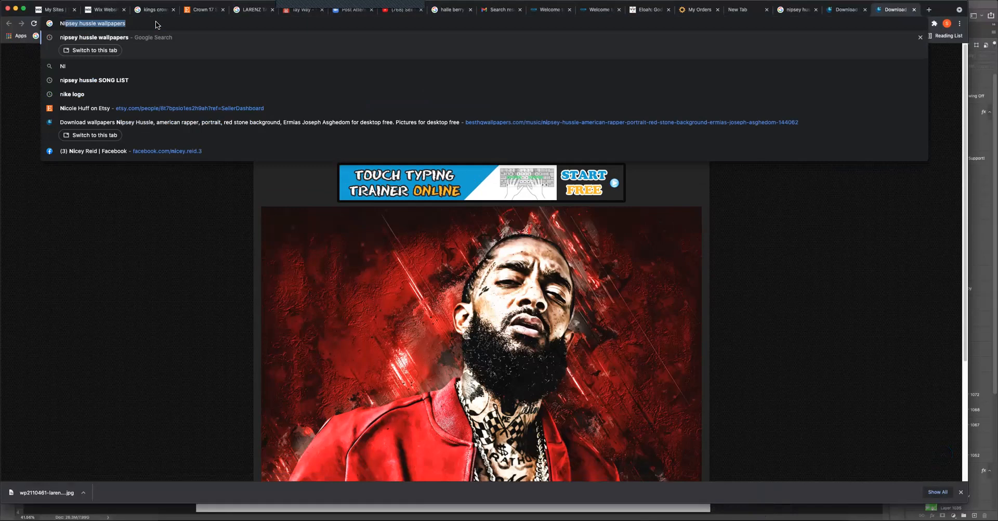
pyautogui.press('Right')
pyautogui.press('BackSpace')
pyautogui.press('BackSpace')
pyautogui.press('BackSpace')
pyautogui.press('BackSpace')
pyautogui.press('BackSpace')
pyautogui.press('BackSpace')
pyautogui.press('BackSpace')
pyautogui.press('BackSpace')
pyautogui.press('BackSpace')
pyautogui.press('BackSpace')
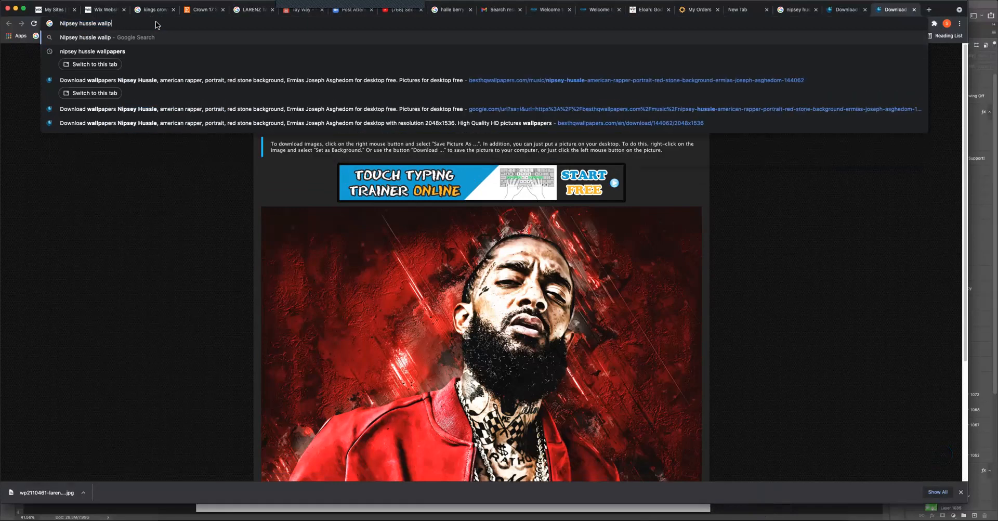
pyautogui.write('SOG')
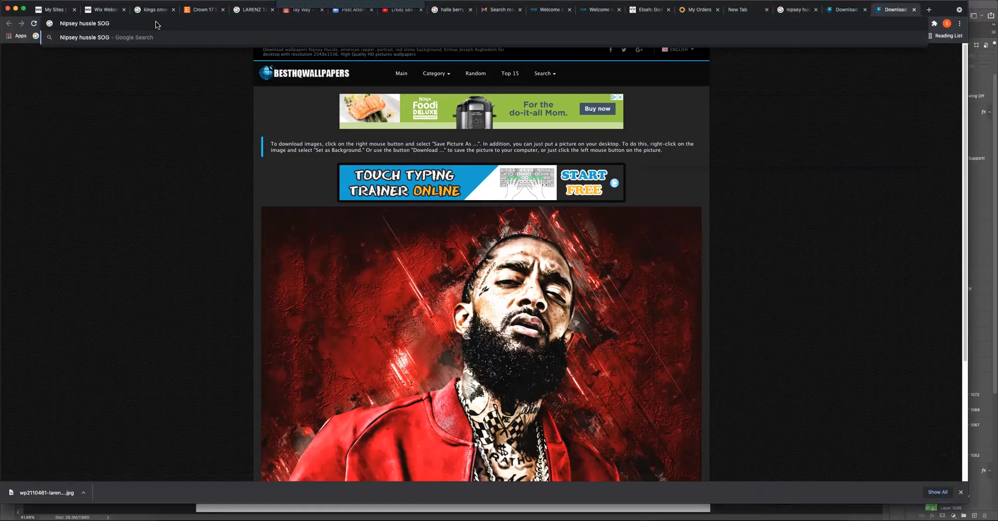
pyautogui.press('BackSpace')
pyautogui.write('N')
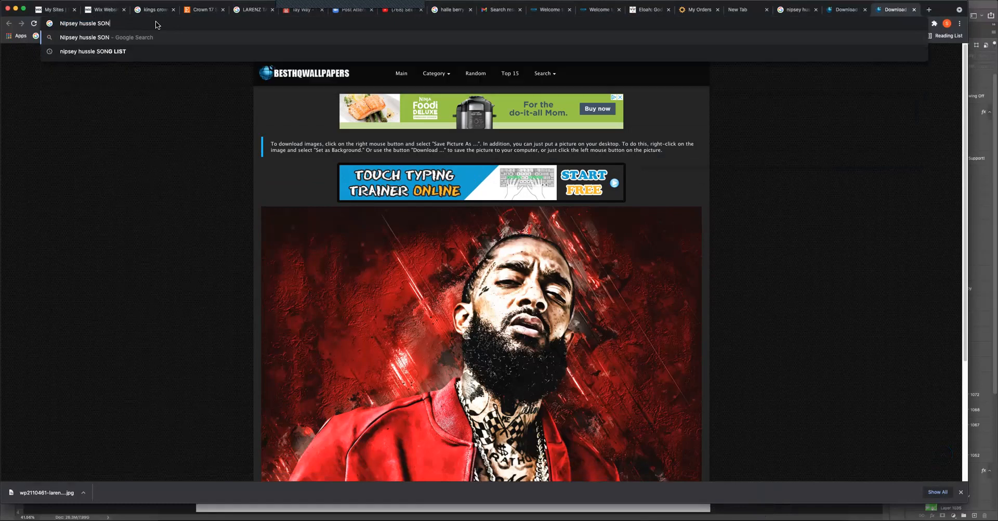
pyautogui.write('G LIST')
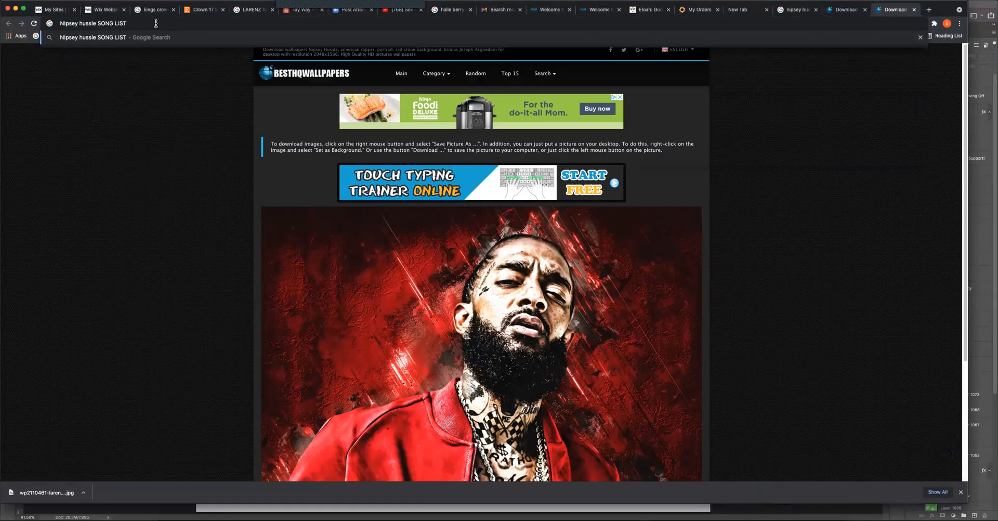
pyautogui.press('Return')
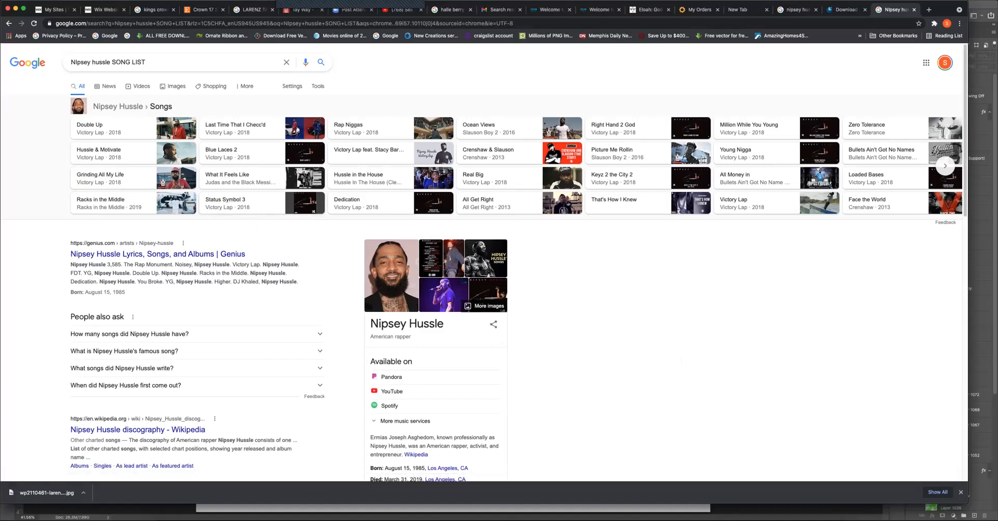
pyautogui.click(738, 519)
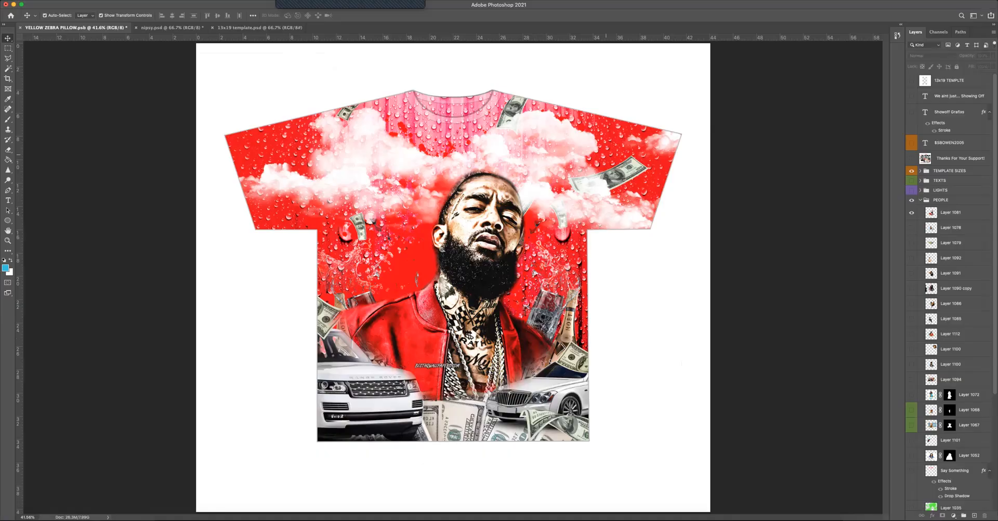
# Expand the TEXTS group, show the Nipsey text layer, move its copy to the upper chest and open the copy for editing.
pyautogui.click(921, 180)
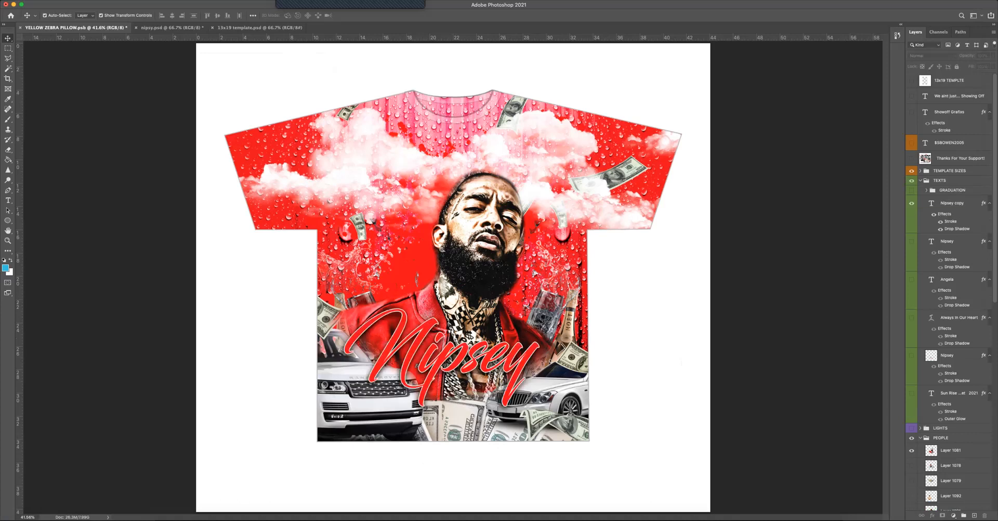
pyautogui.click(911, 242)
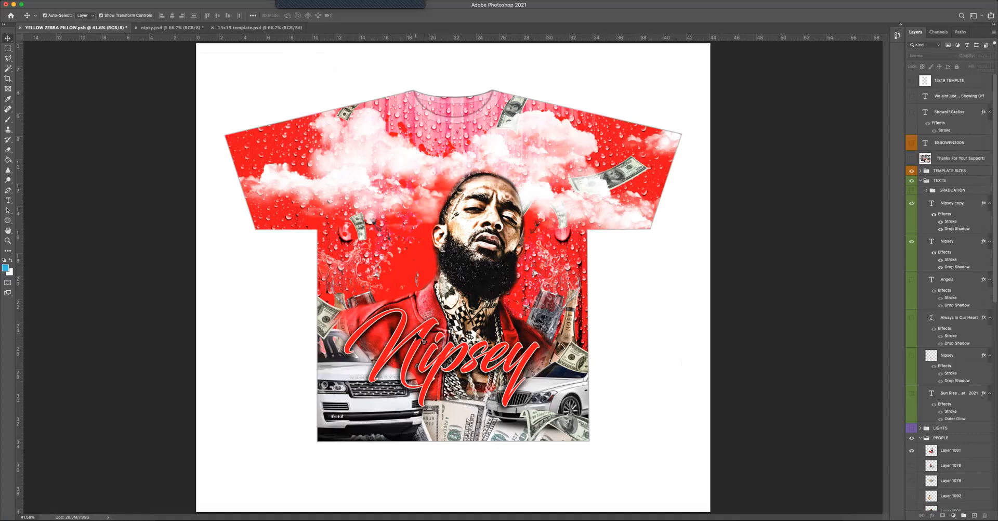
pyautogui.moveTo(421, 340); pyautogui.dragTo(343, 177)
pyautogui.doubleClick(343, 177)
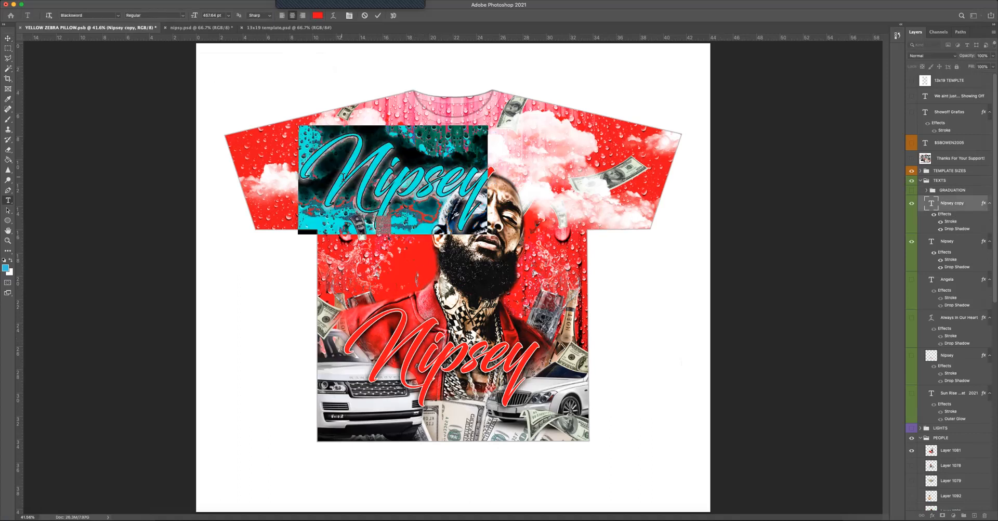
pyautogui.write('H')
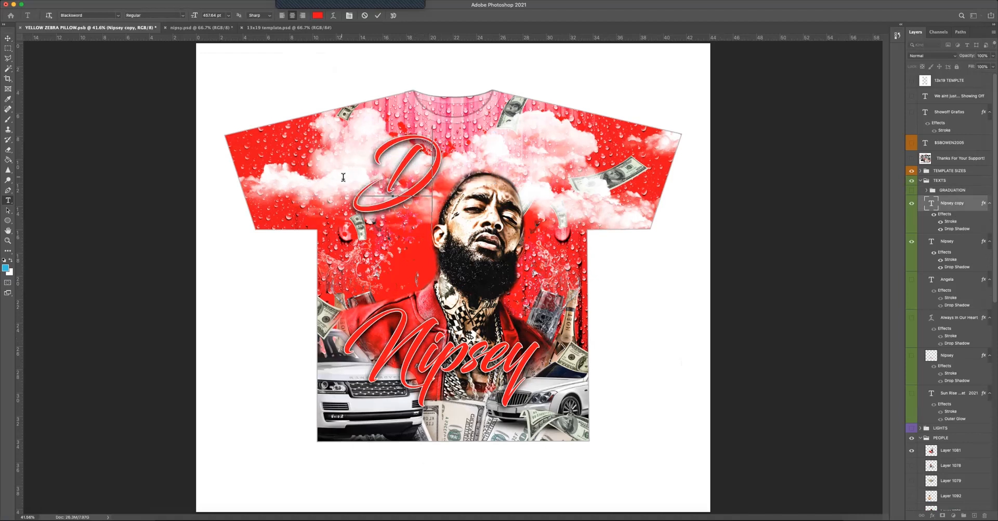
pyautogui.write('OUBLE')
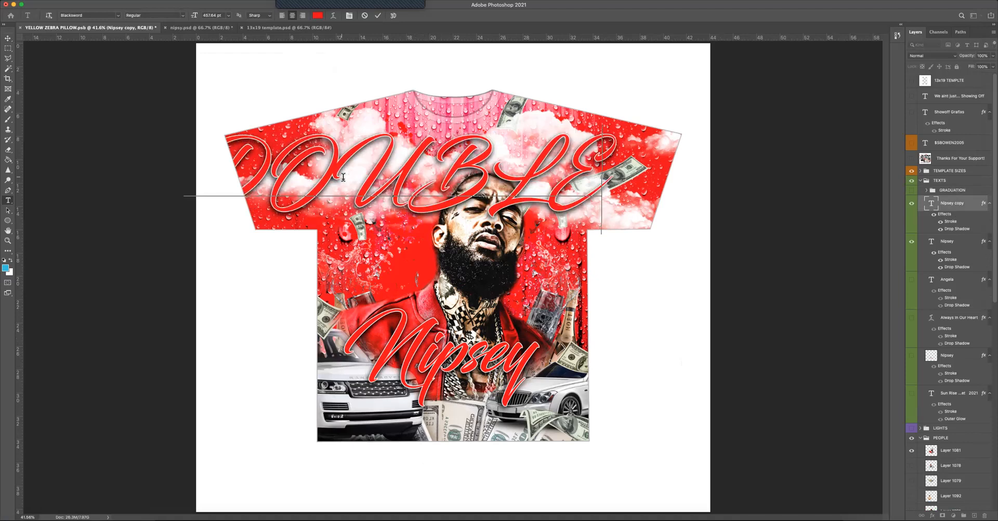
pyautogui.press('BackSpace')
pyautogui.press('BackSpace')
pyautogui.press('BackSpace')
pyautogui.press('BackSpace')
pyautogui.press('BackSpace')
pyautogui.press('BackSpace')
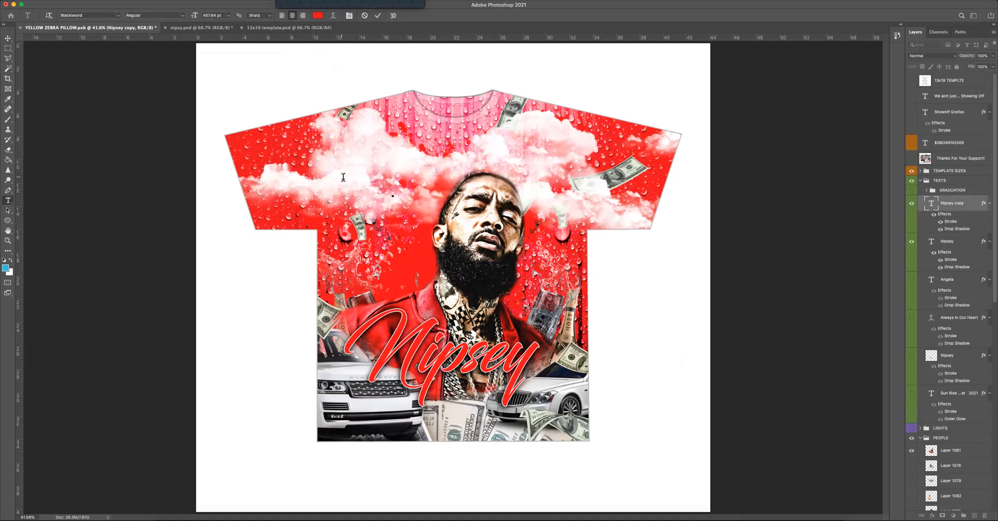
# Replace the wording of the Nipsey copy with "Double UP" and commit the text.
pyautogui.write('Double')
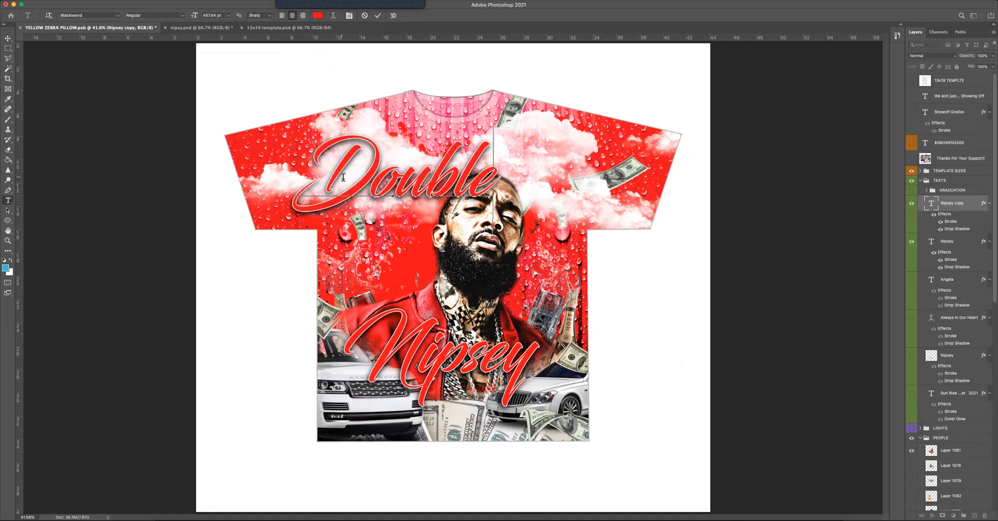
pyautogui.write(' U')
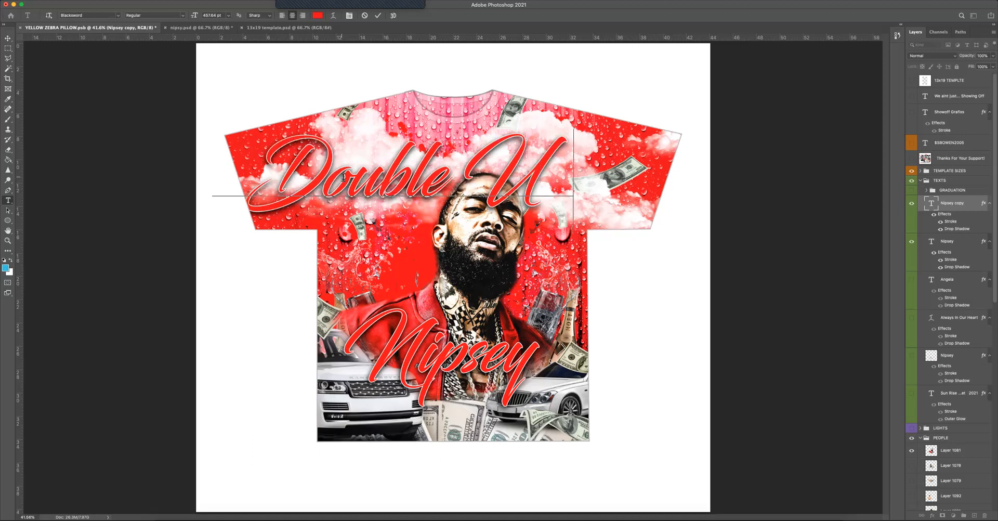
pyautogui.write('P')
pyautogui.click(8, 38)
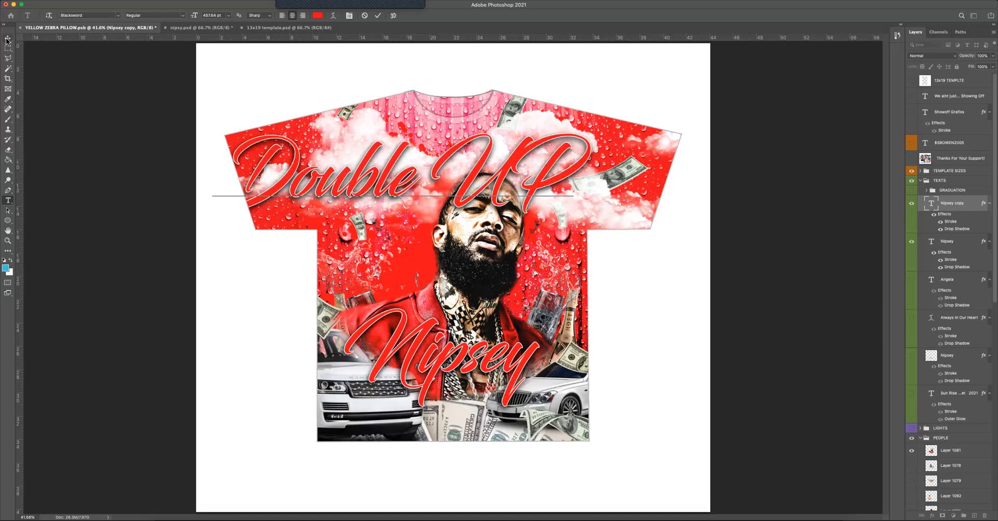
# Scale the Double UP text to 73.20%, narrow its width further and position it across the chest over the forehead.
pyautogui.moveTo(212, 133); pyautogui.dragTo(314, 154)
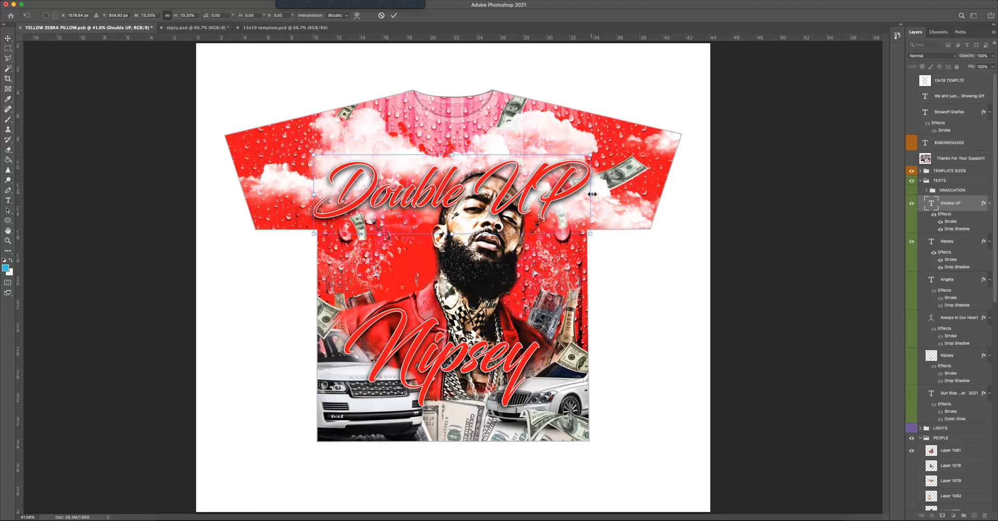
pyautogui.moveTo(591, 195); pyautogui.dragTo(559, 190)
pyautogui.press('Return')
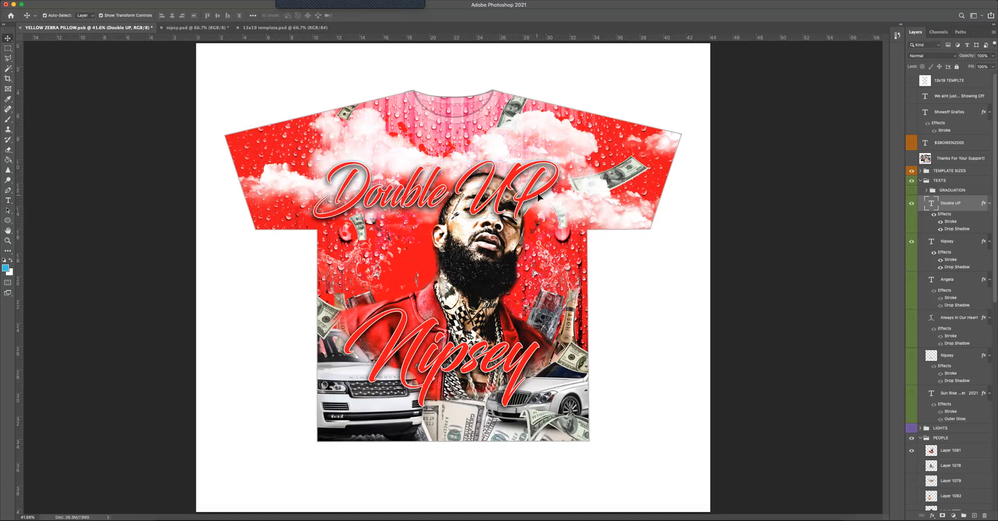
pyautogui.moveTo(537, 195); pyautogui.dragTo(552, 177)
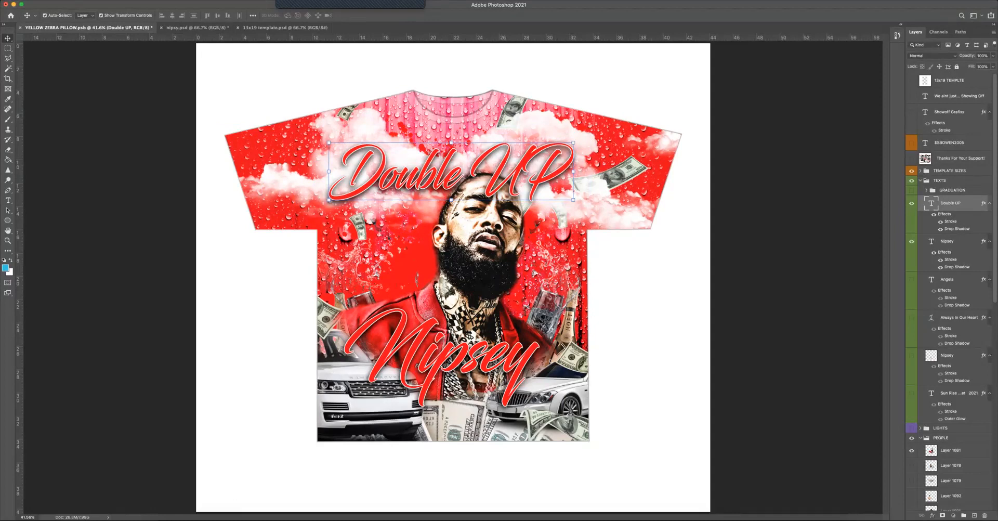
# Place the Double UP layer below the portrait's Layer 1081 in the PEOPLE group and shift the text slightly right.
pyautogui.moveTo(953, 203); pyautogui.dragTo(954, 457)
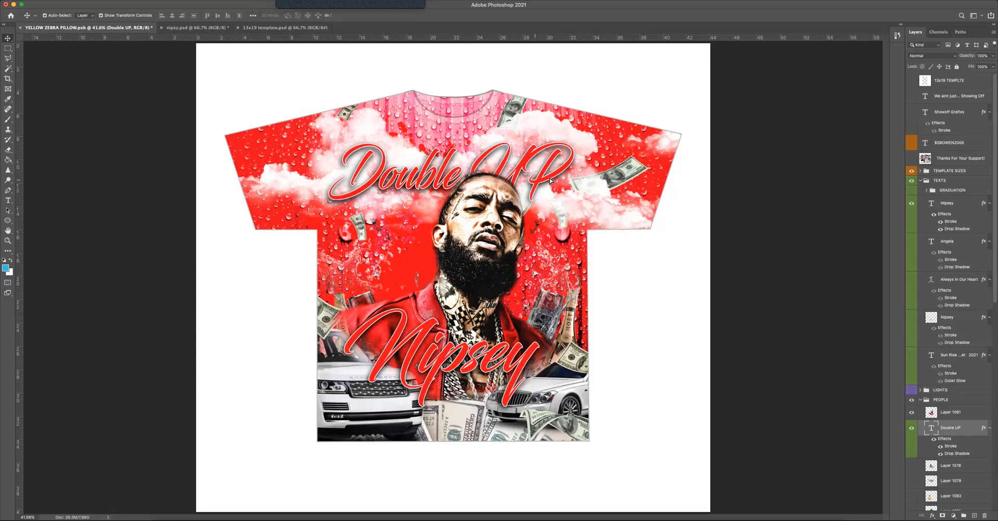
pyautogui.moveTo(535, 180); pyautogui.dragTo(550, 178)
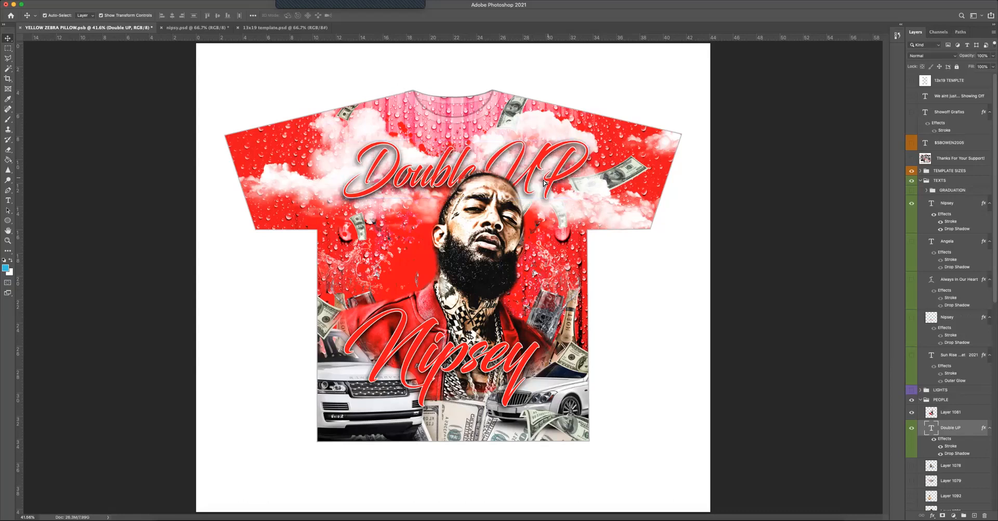
pyautogui.moveTo(548, 179); pyautogui.dragTo(544, 183)
pyautogui.click(765, 209)
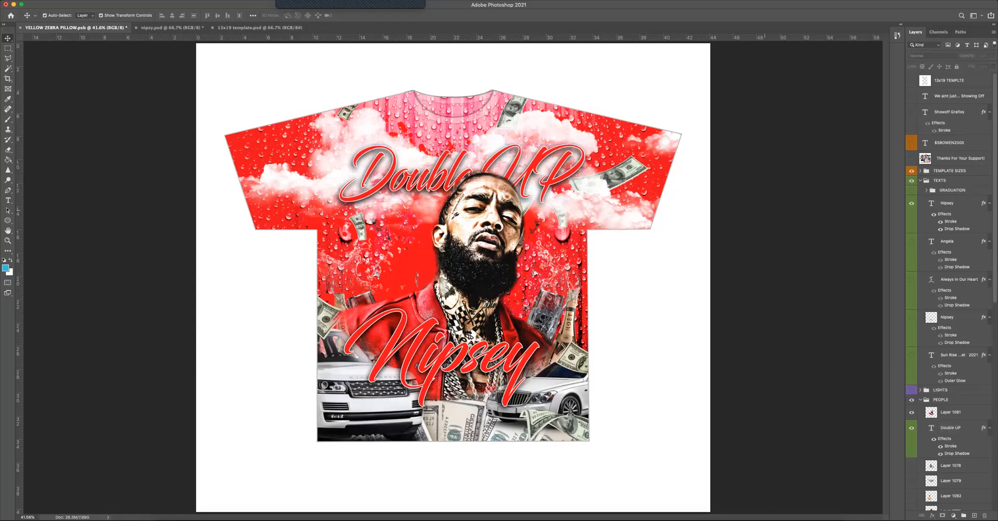
# Place the Double UP layer above Nipsey in the TEXTS group and break its text into two lines before UP.
pyautogui.click(537, 178)
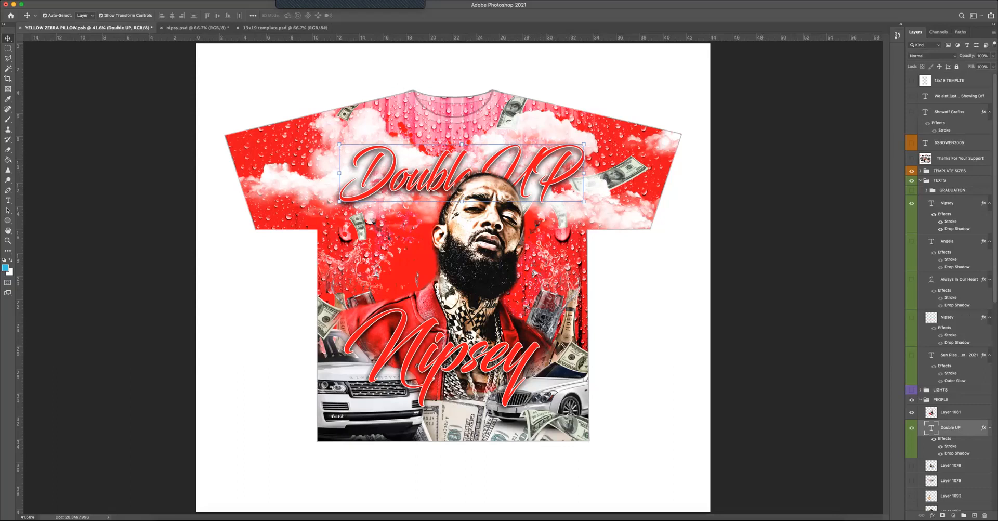
pyautogui.moveTo(951, 428); pyautogui.dragTo(950, 197)
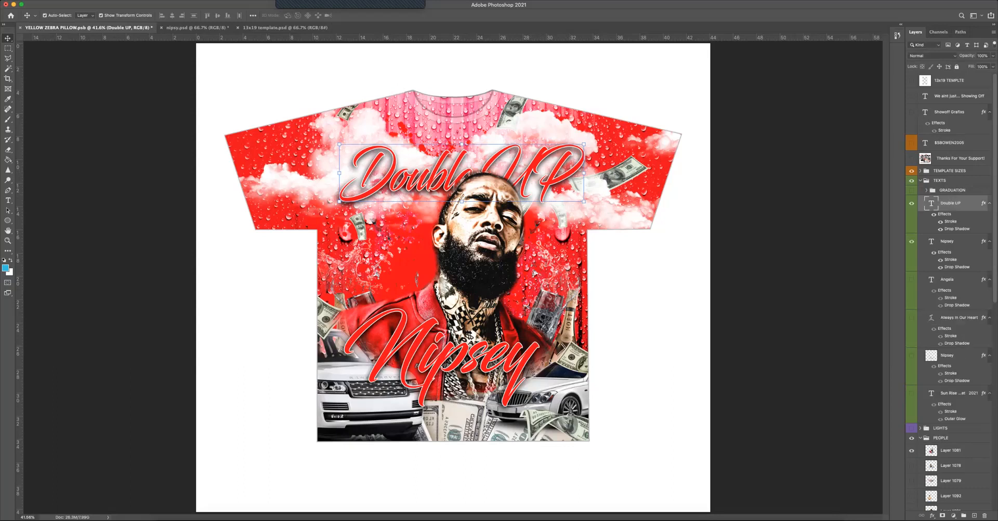
pyautogui.doubleClick(511, 170)
pyautogui.click(484, 176)
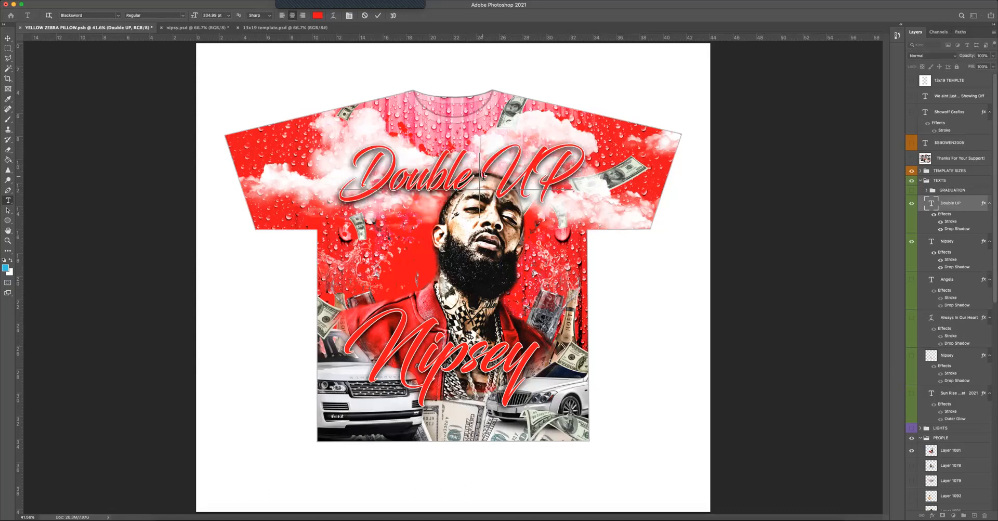
pyautogui.press('Return')
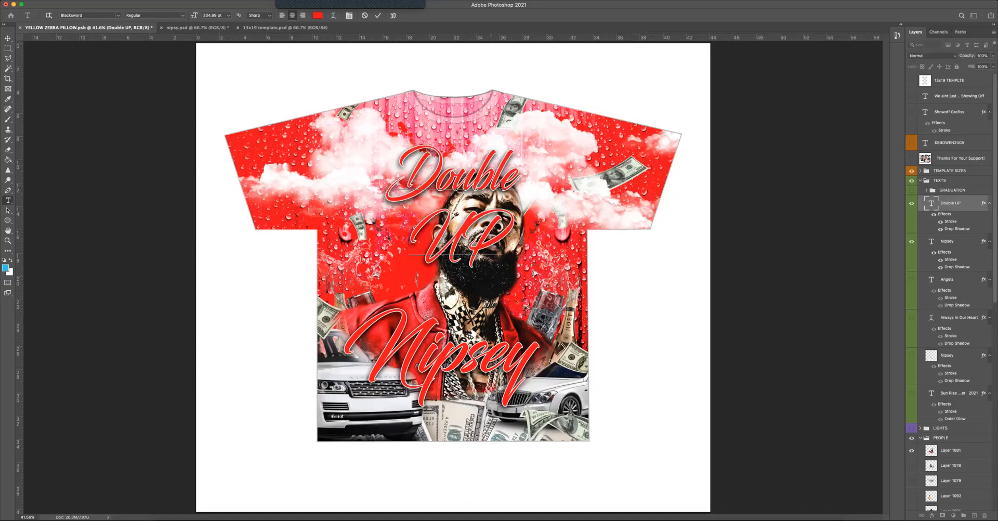
pyautogui.click(7, 38)
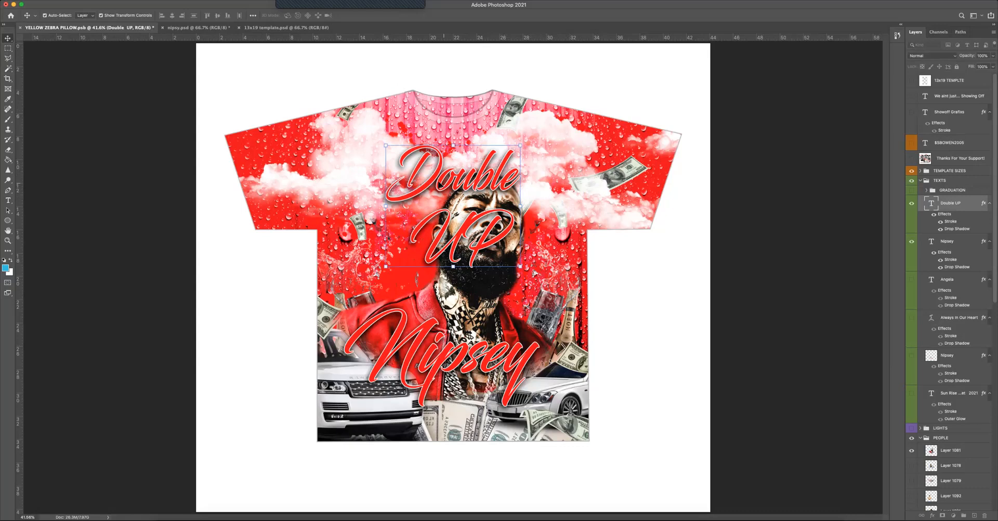
# Scale down the two-line Double UP text proportionally and position it on the upper chest to the left of the portrait's head.
pyautogui.press('super+t')
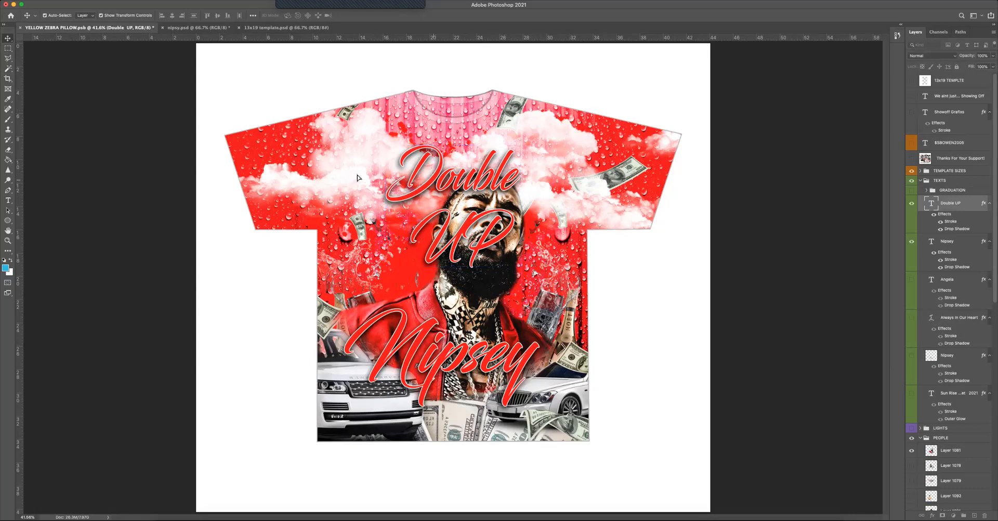
pyautogui.moveTo(367, 165); pyautogui.dragTo(342, 148)
pyautogui.moveTo(380, 180); pyautogui.dragTo(375, 170)
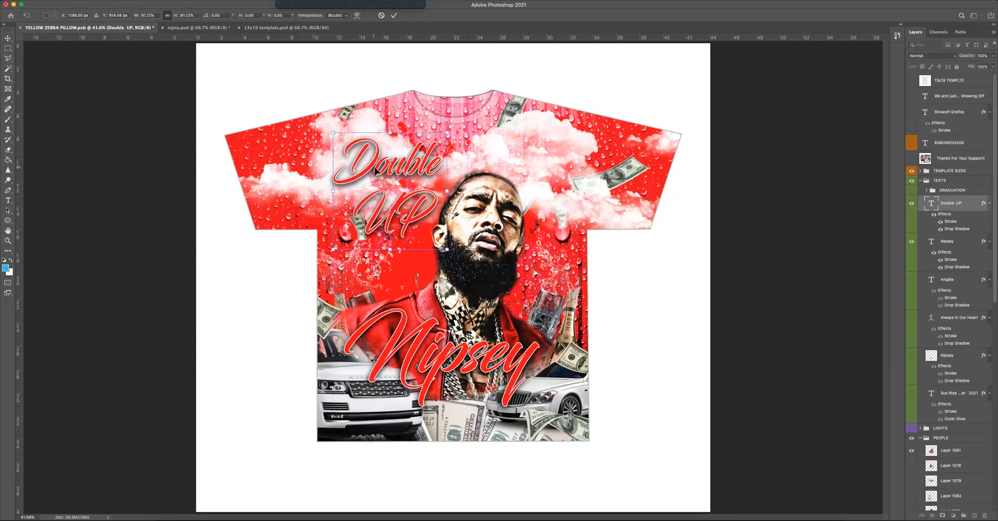
pyautogui.press('Return')
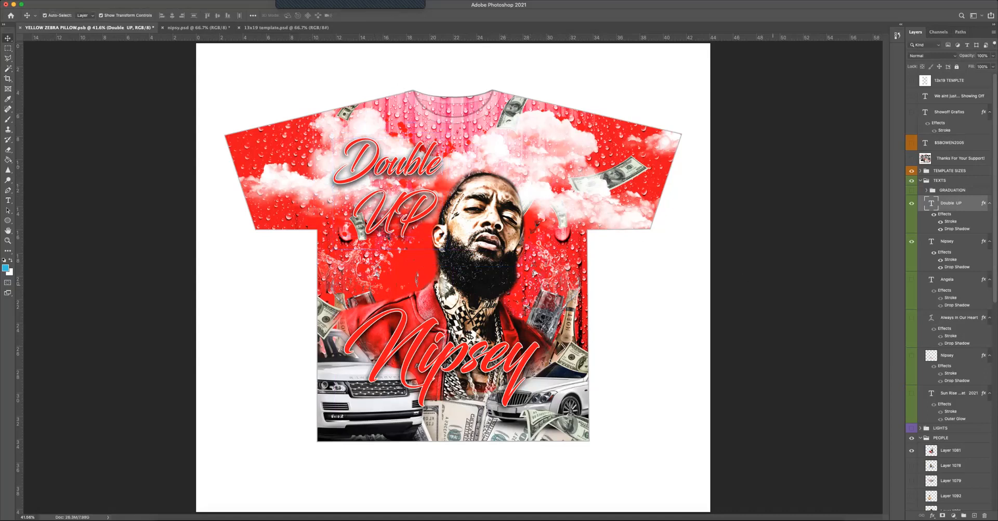
pyautogui.click(773, 285)
pyautogui.click(411, 219)
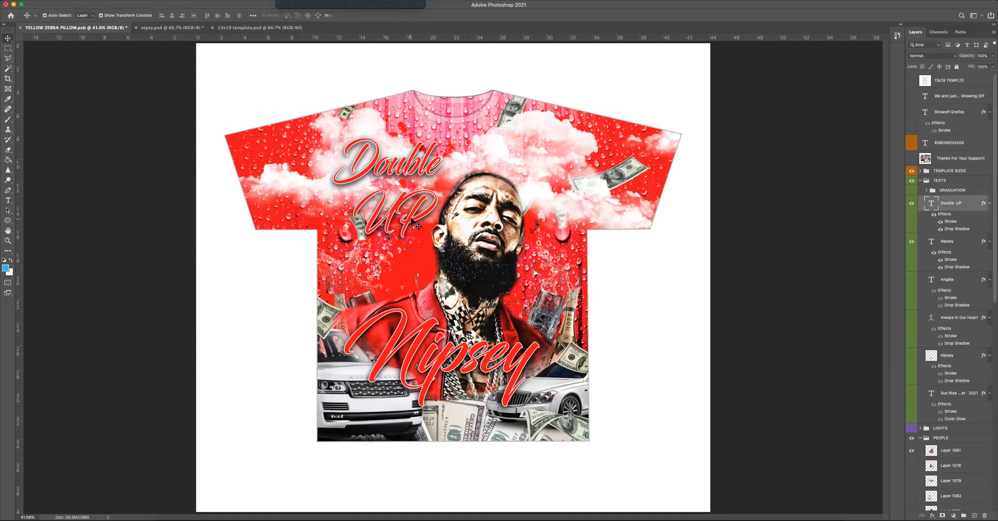
pyautogui.moveTo(412, 227); pyautogui.dragTo(410, 232)
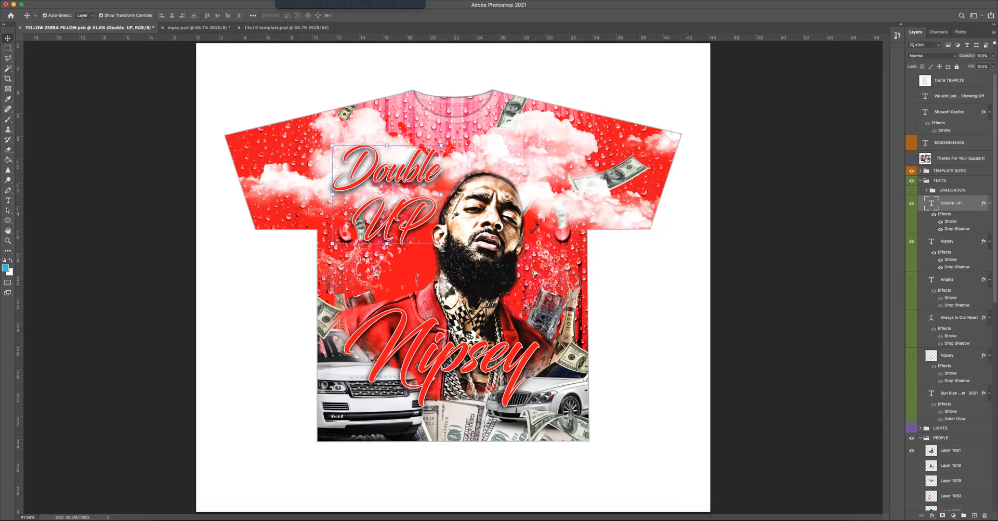
# Collapse the TEXTS, PEOPLE and OBJECTS groups and show the SPEAKERS objects and the LIGHTS group.
pyautogui.click(920, 181)
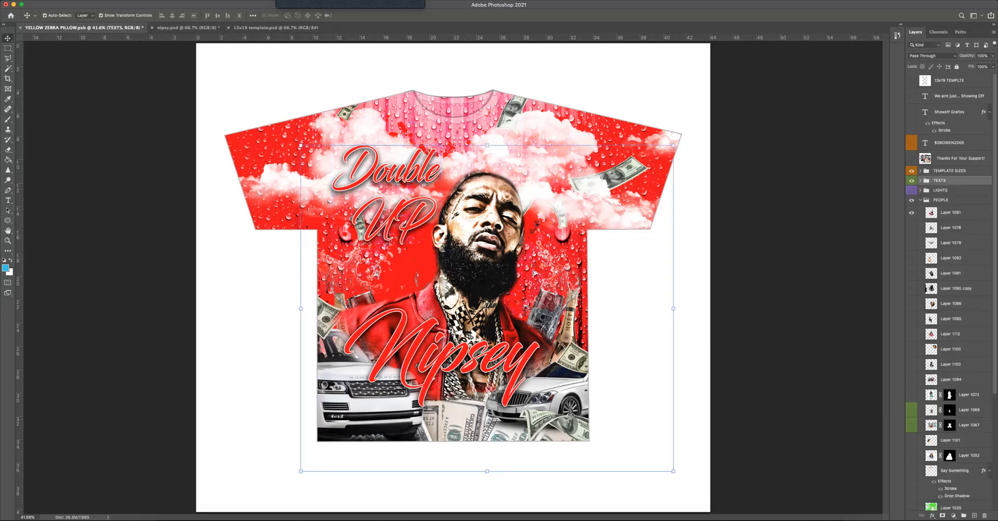
pyautogui.click(920, 199)
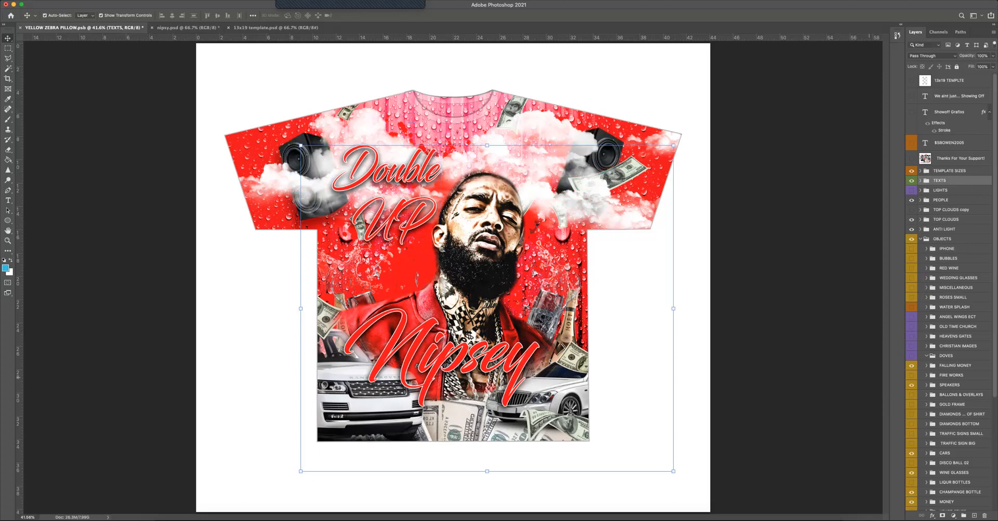
pyautogui.click(822, 295)
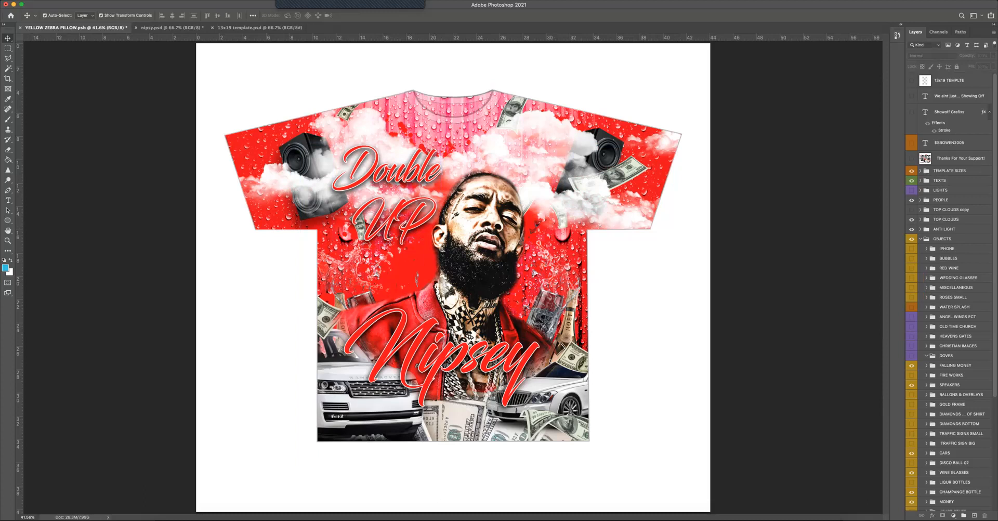
pyautogui.click(921, 239)
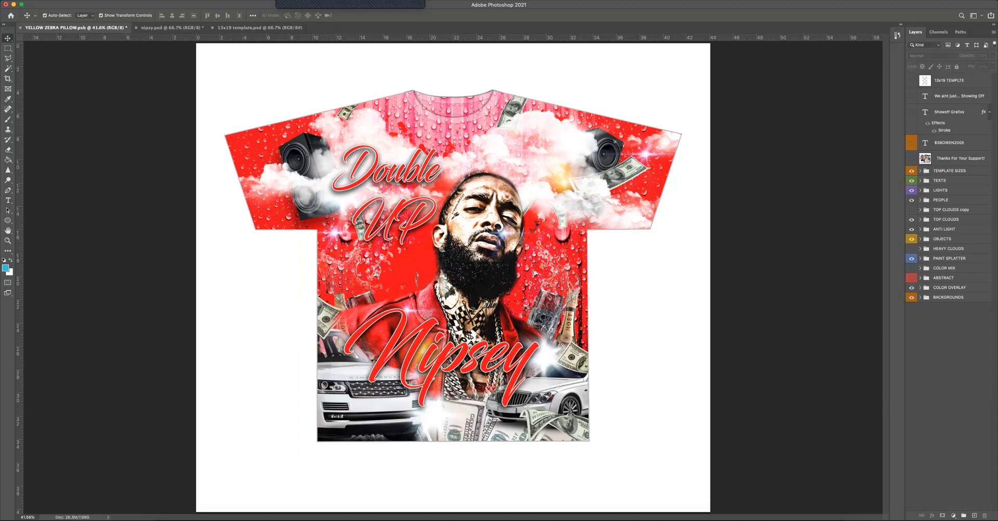
# Move the twinkle light from the portrait's face to the jacket's right side and shift the Nipsey text down and right.
pyautogui.click(510, 257)
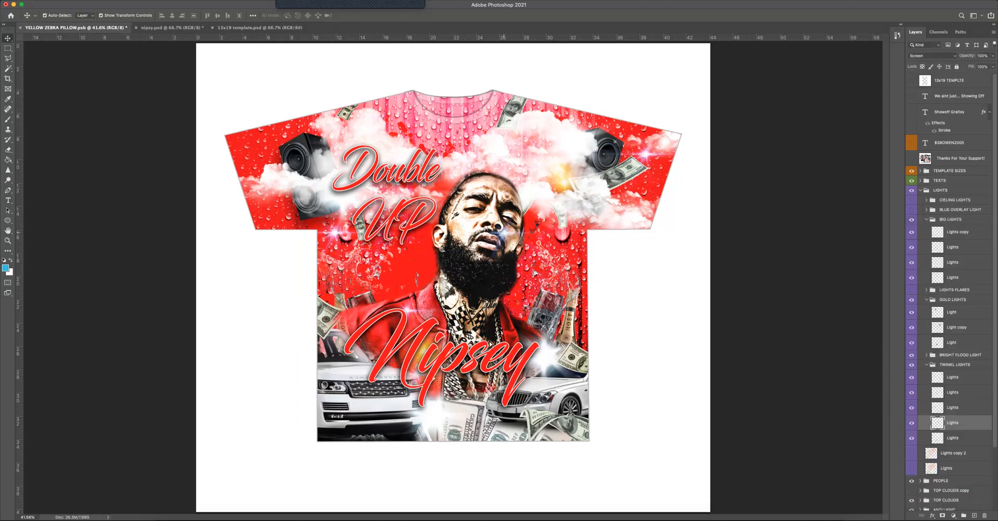
pyautogui.click(538, 327)
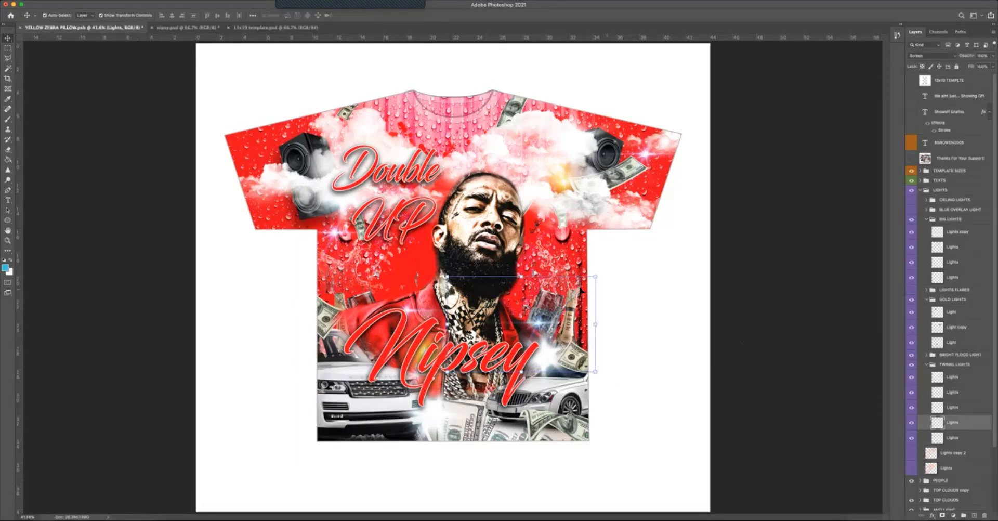
pyautogui.click(540, 327)
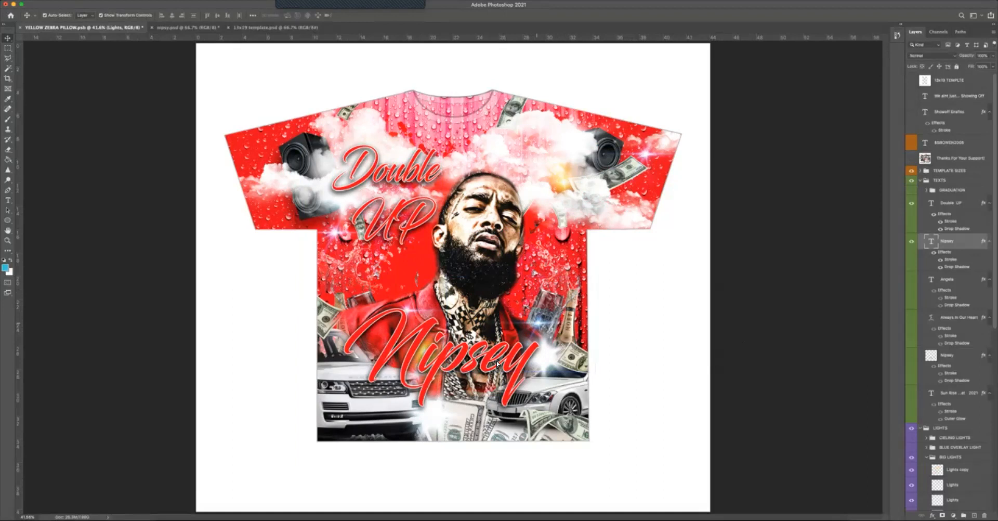
pyautogui.moveTo(557, 336); pyautogui.dragTo(574, 350)
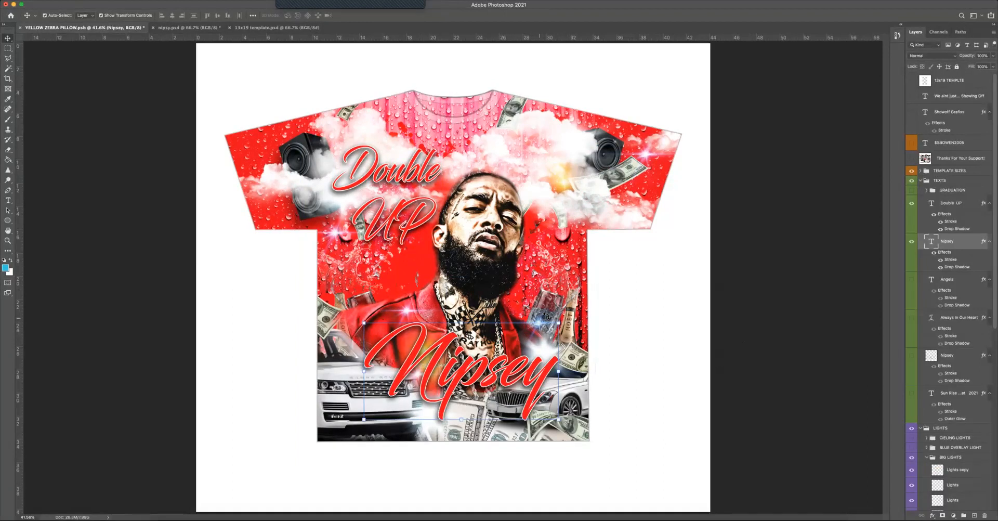
# Reposition the same twinkle light on the chest just above the Nipsey lettering and nudge the Nipsey text slightly left.
pyautogui.click(548, 313)
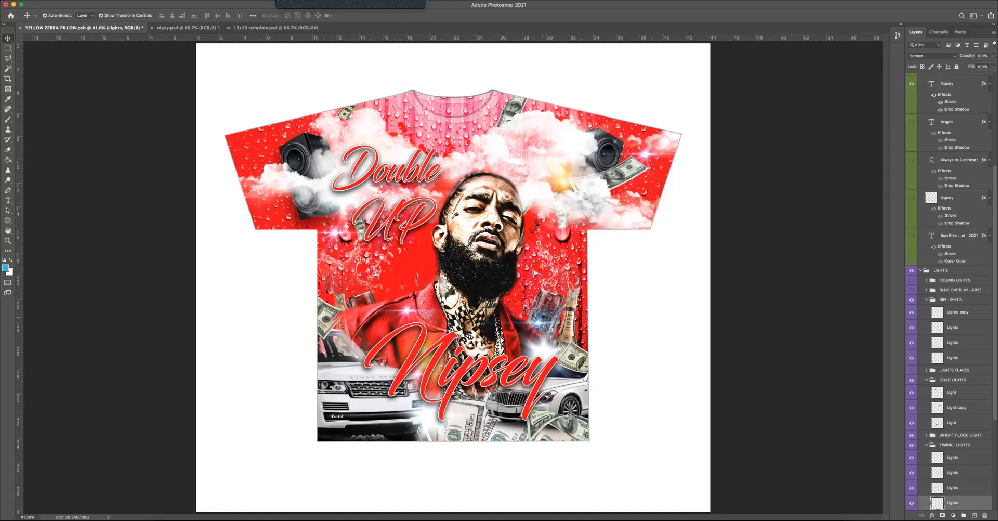
pyautogui.click(742, 318)
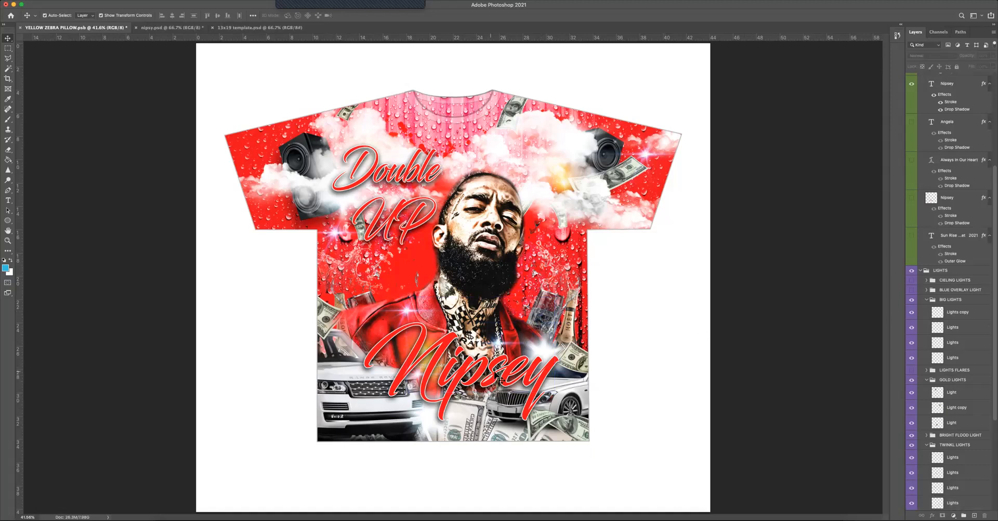
pyautogui.click(500, 375)
pyautogui.moveTo(499, 375); pyautogui.dragTo(492, 376)
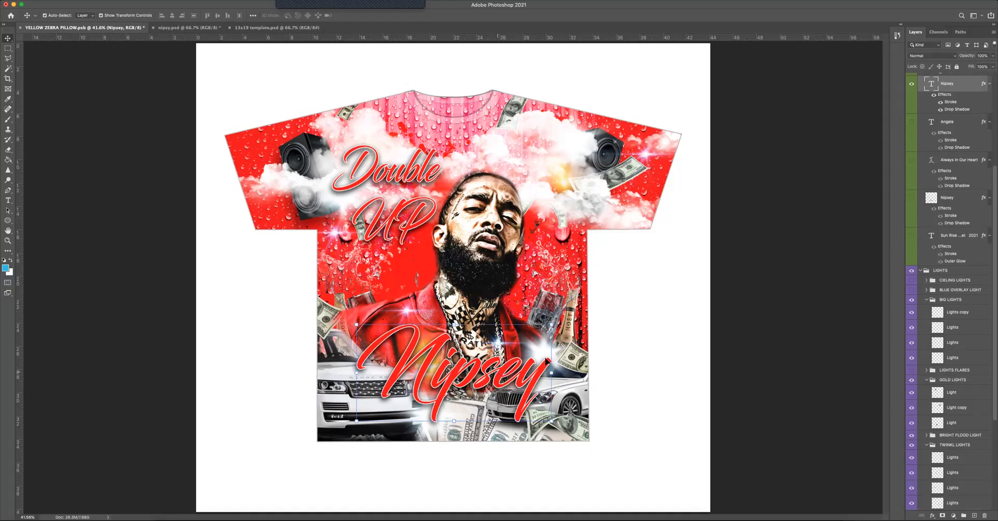
# Examine the portrait, Nipsey lettering, lights and lower shirt artwork up close, as well as the complete shirt design.
pyautogui.press('super+equal')
pyautogui.press('super+equal')
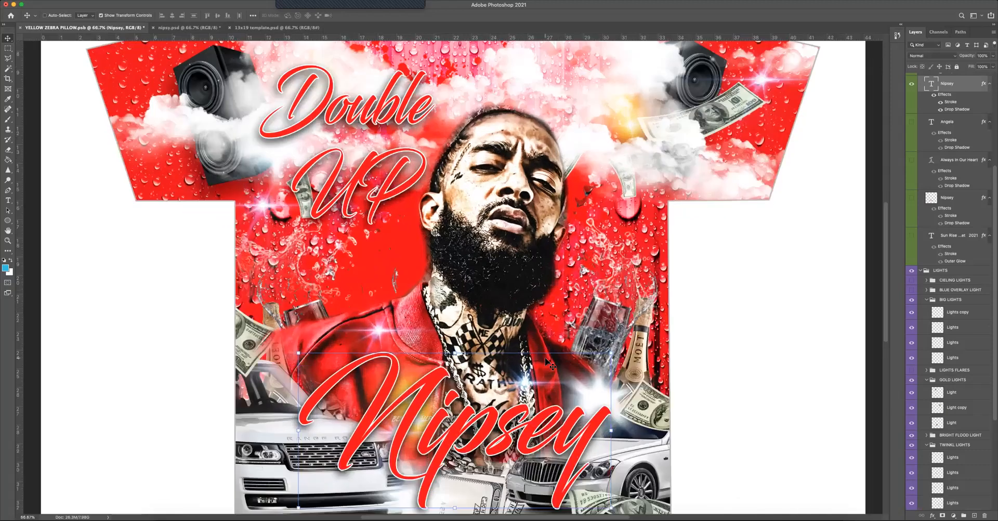
pyautogui.press('super+equal')
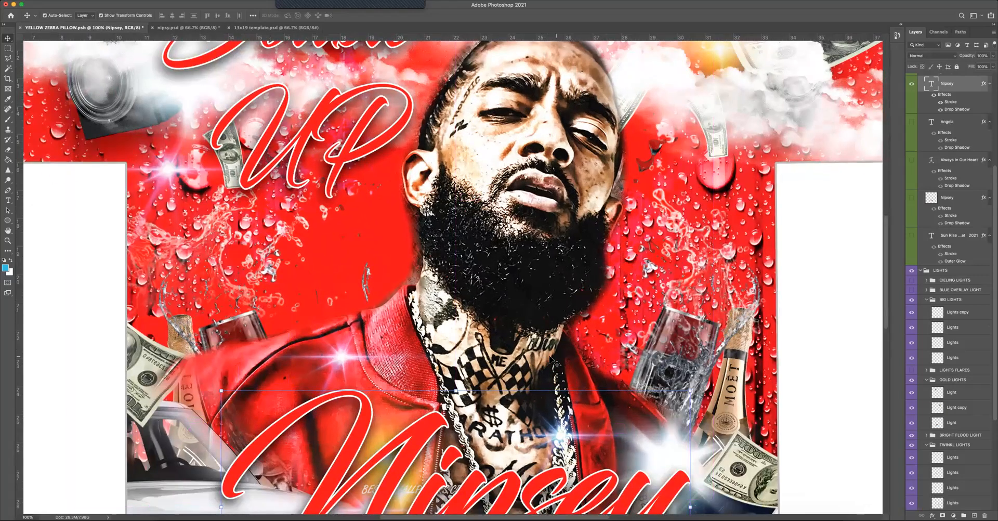
pyautogui.scroll(-2, 516, 361)
pyautogui.scroll(-8, 515, 359)
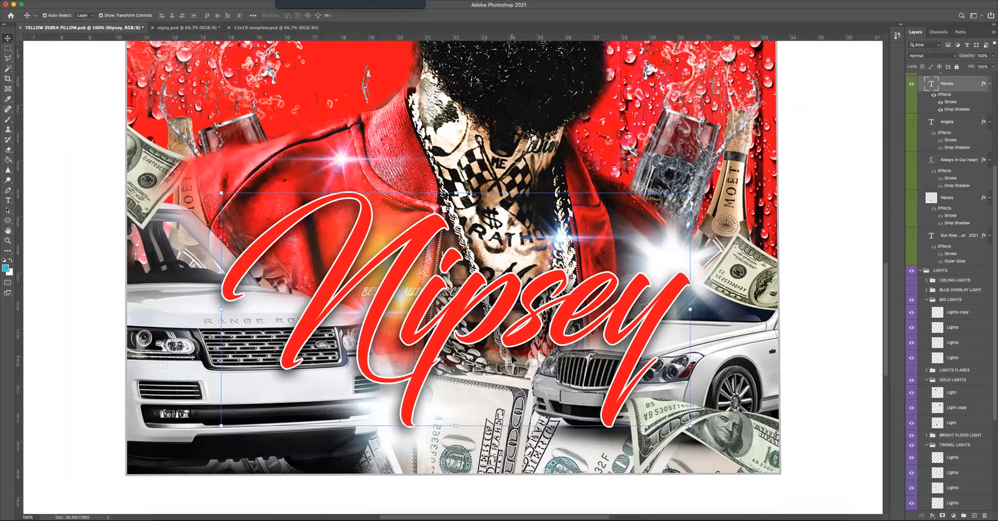
pyautogui.scroll(10, 513, 359)
pyautogui.press('super')
pyautogui.press('super+minus')
pyautogui.press('super+minus')
pyautogui.press('super+minus')
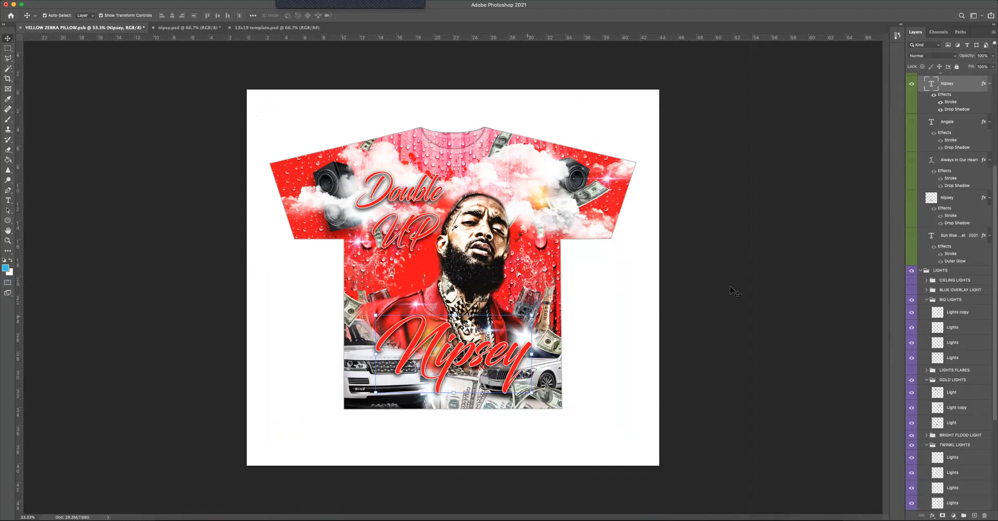
pyautogui.click(707, 303)
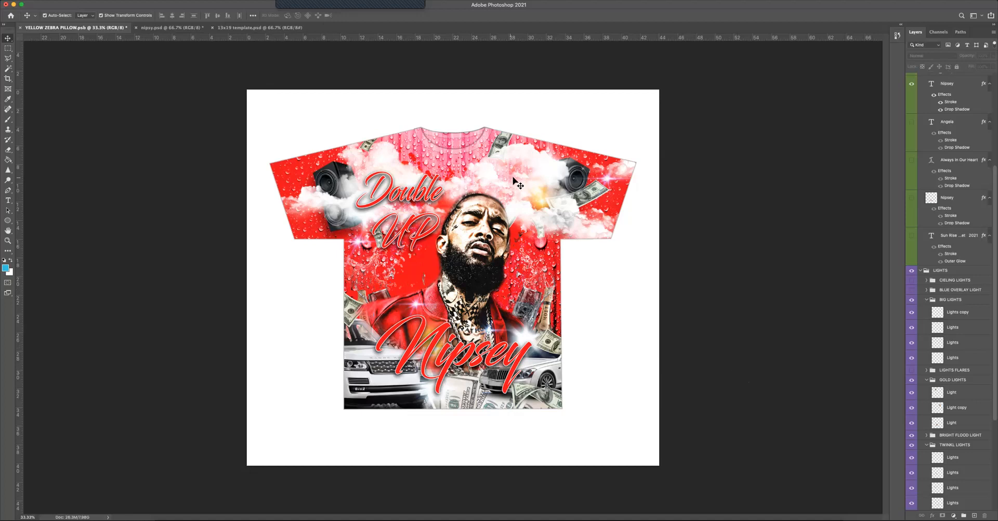
# Reduce the opacity of Layer 1046 copy in the SPECIALITY BG background group to 67%.
pyautogui.scroll(-5, 951, 291)
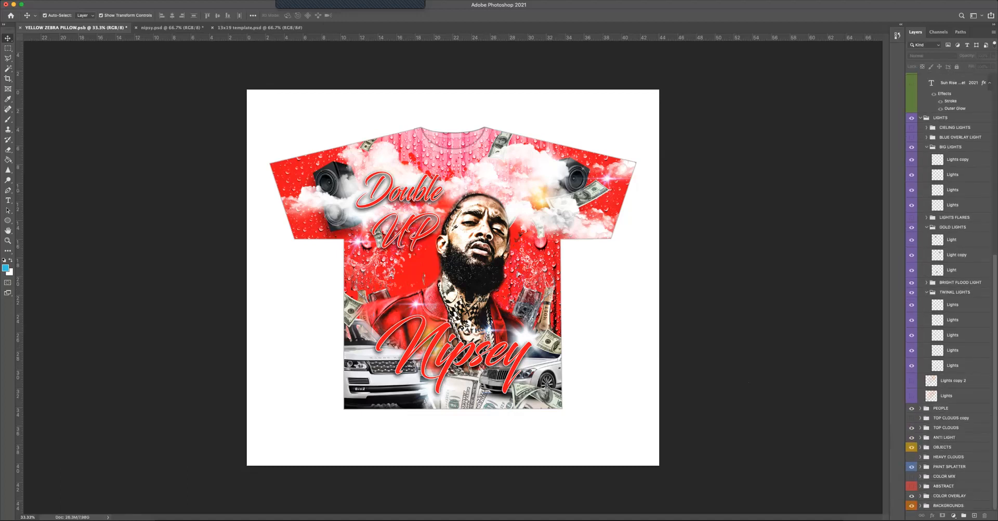
pyautogui.click(920, 506)
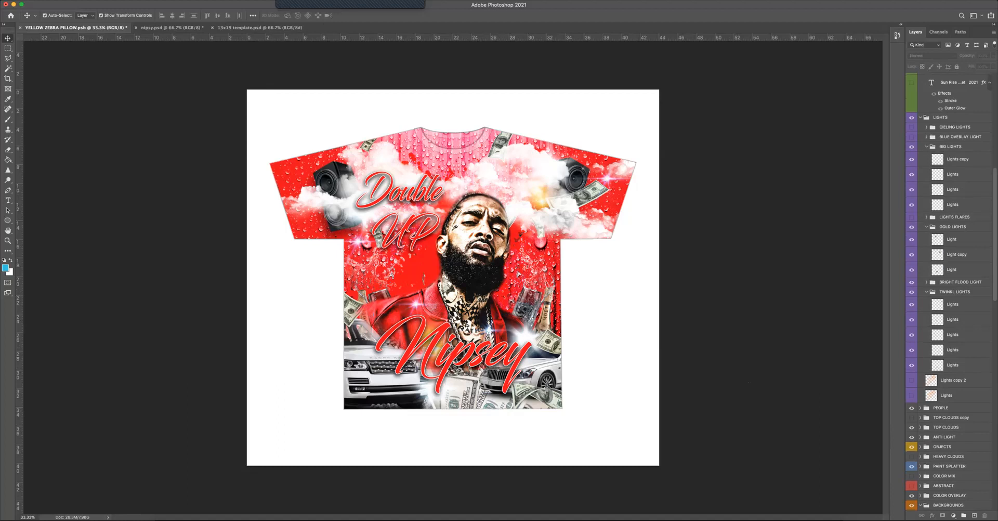
pyautogui.scroll(-10, 952, 291)
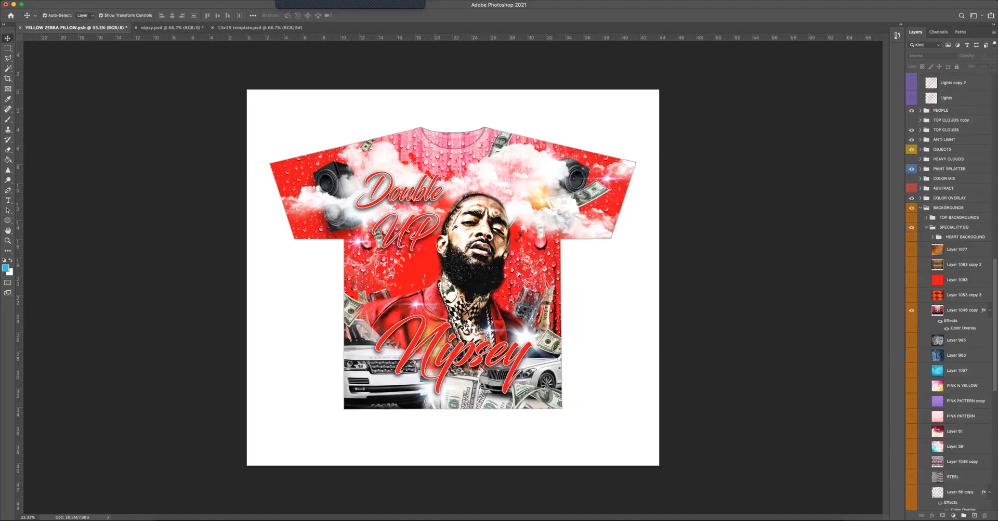
pyautogui.scroll(-1, 951, 291)
pyautogui.click(962, 285)
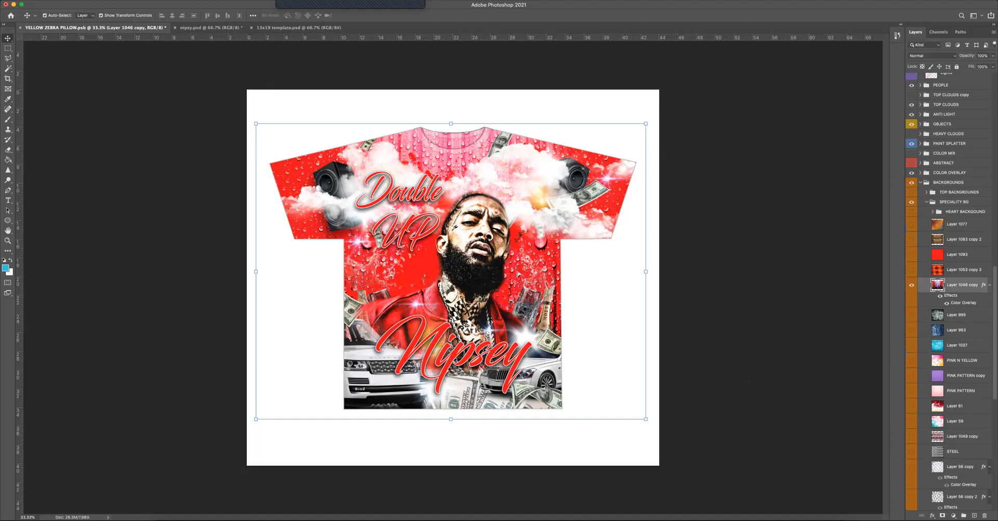
pyautogui.click(993, 56)
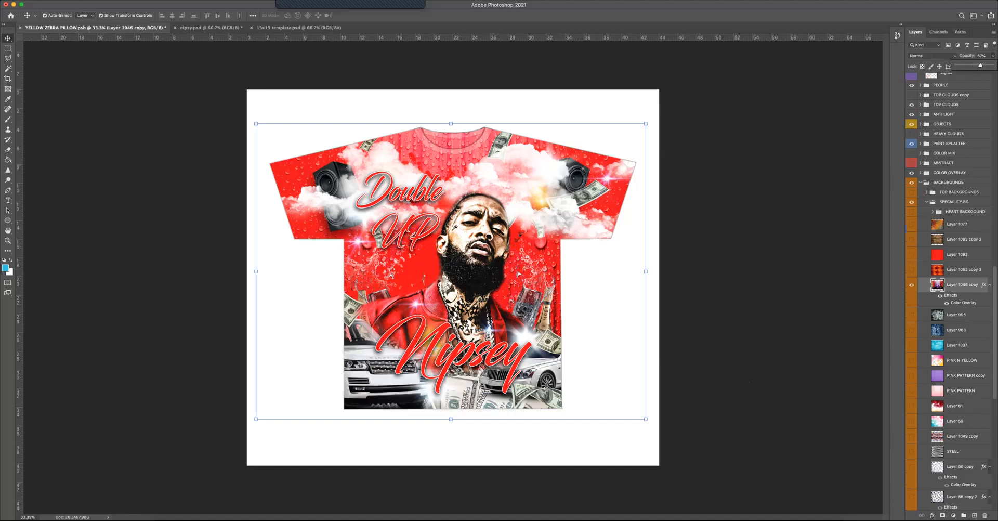
pyautogui.click(867, 210)
# Duplicate the Layer 1046 copy background and hide the original layer.
pyautogui.rightClick(972, 285)
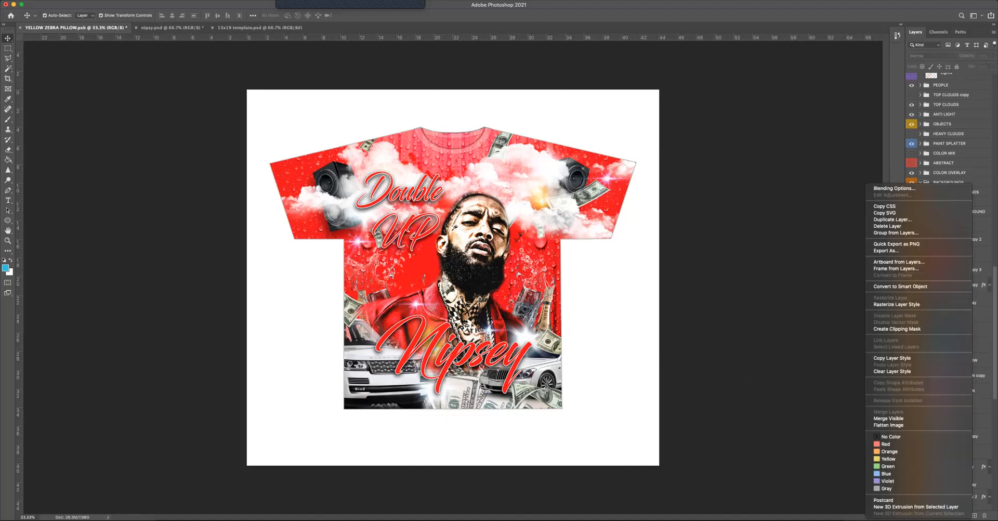
pyautogui.click(892, 219)
pyautogui.press('Return')
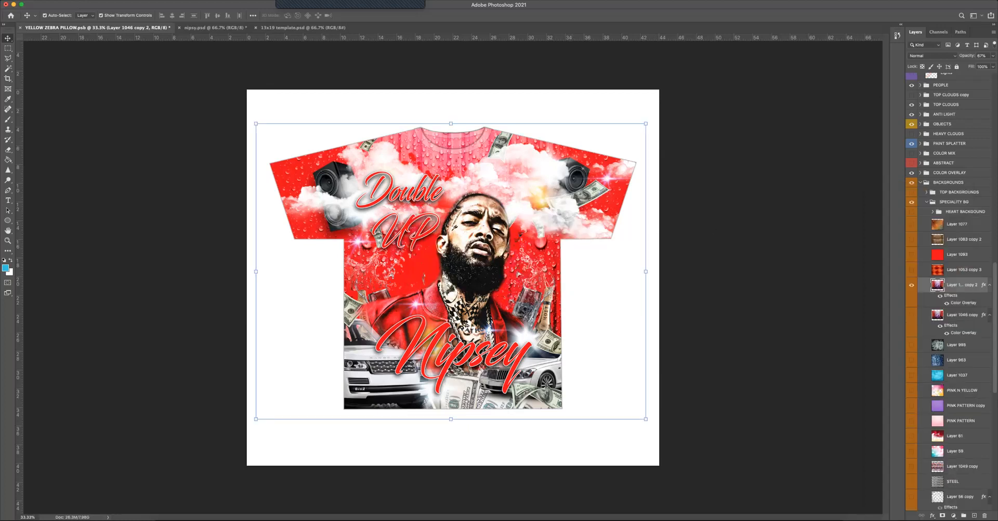
# Erase the water-drop texture around the collar and upper chest on Layer 1046 copy 2 using an eraser brush of about 1760 px.
pyautogui.click(8, 150)
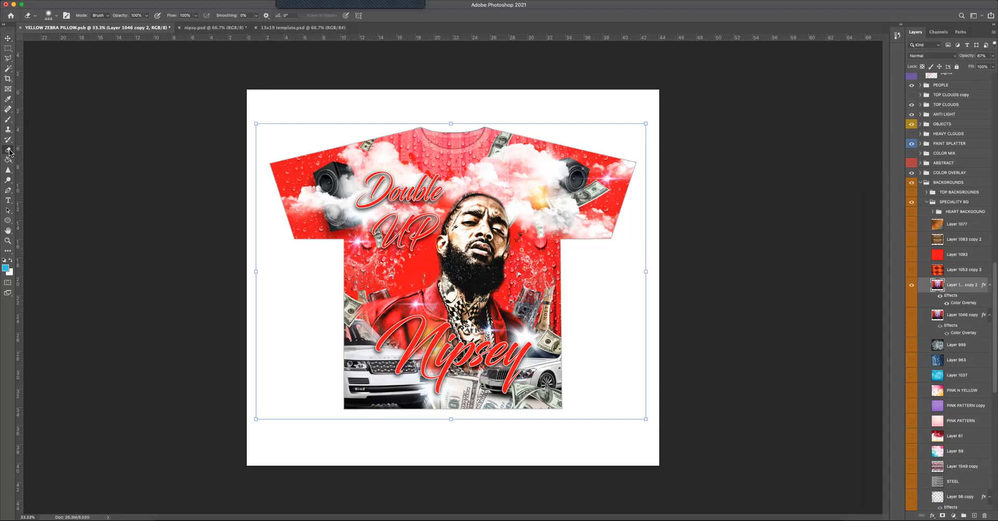
pyautogui.click(56, 15)
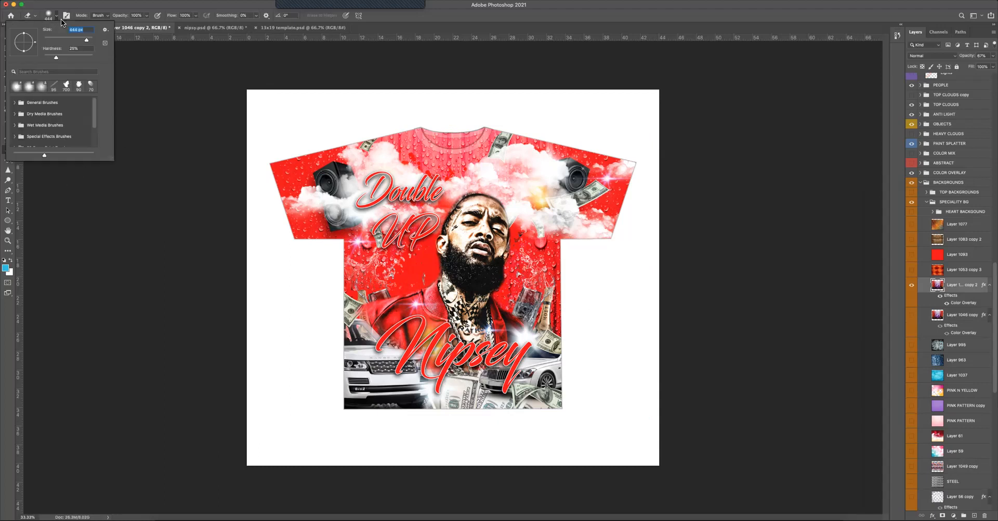
pyautogui.click(89, 40)
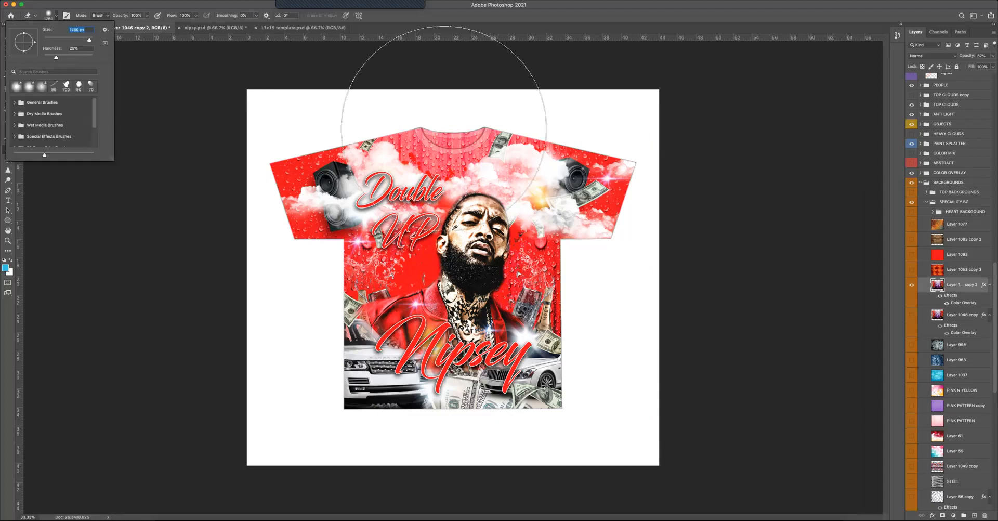
pyautogui.click(451, 83)
pyautogui.click(445, 83)
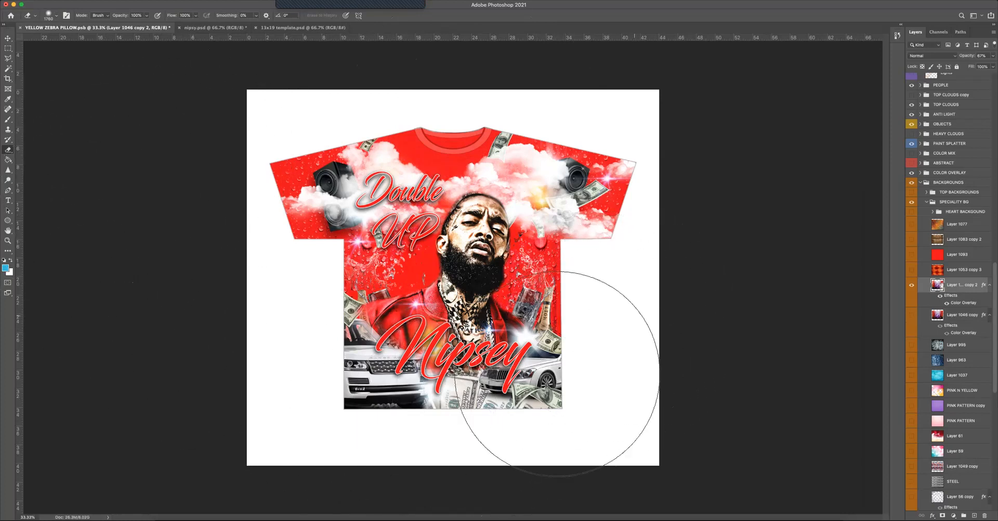
pyautogui.click(8, 38)
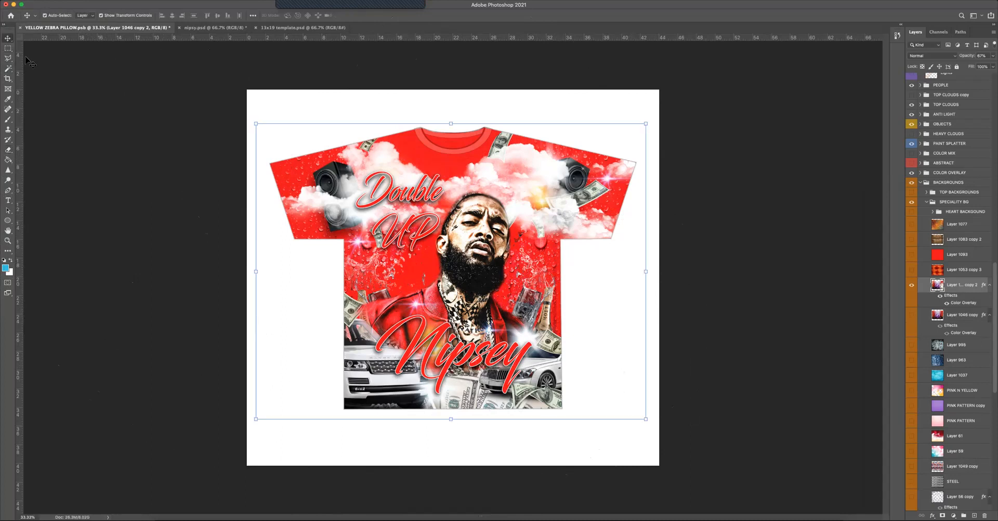
pyautogui.click(87, 150)
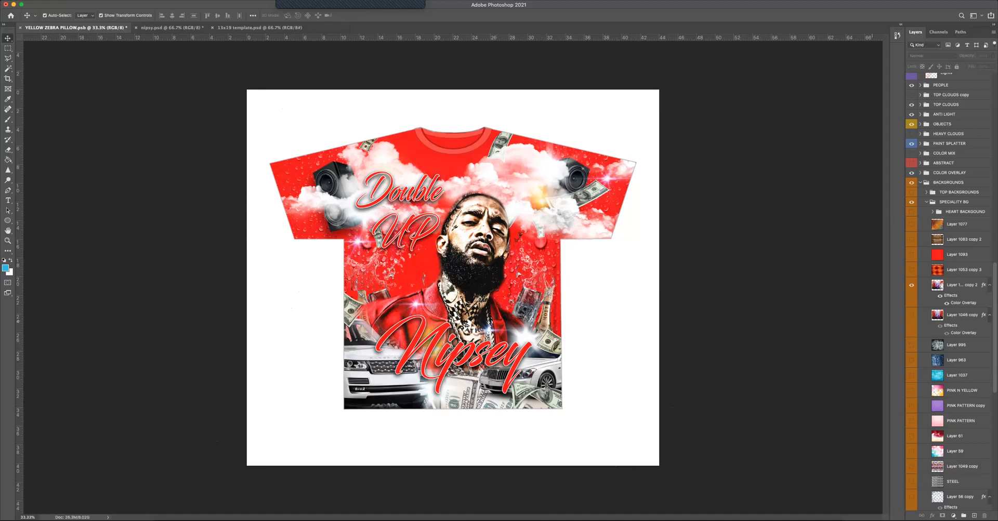
# Collapse the expanded BACKGROUNDS, BIG LIGHTS, LIGHTS and TEXTS layer groups.
pyautogui.scroll(10, 949, 291)
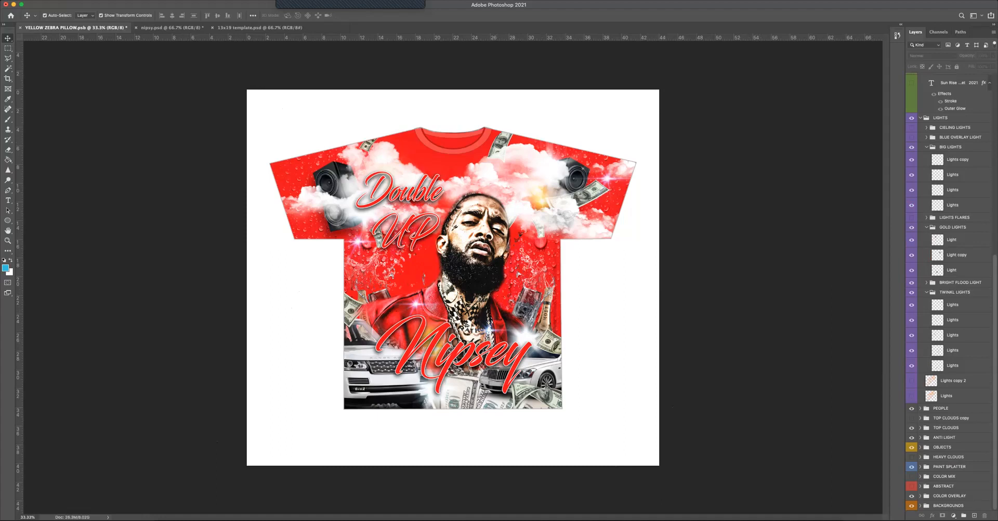
pyautogui.click(927, 147)
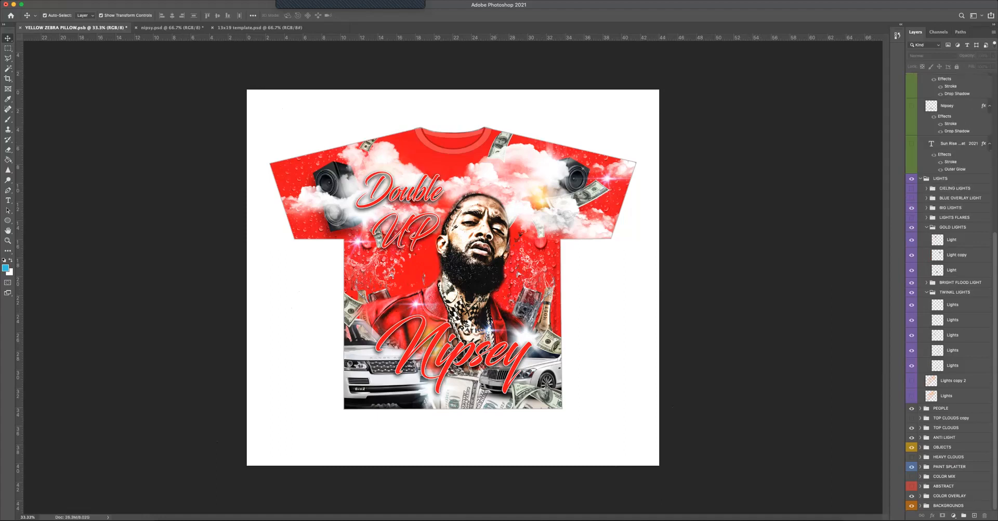
pyautogui.click(921, 178)
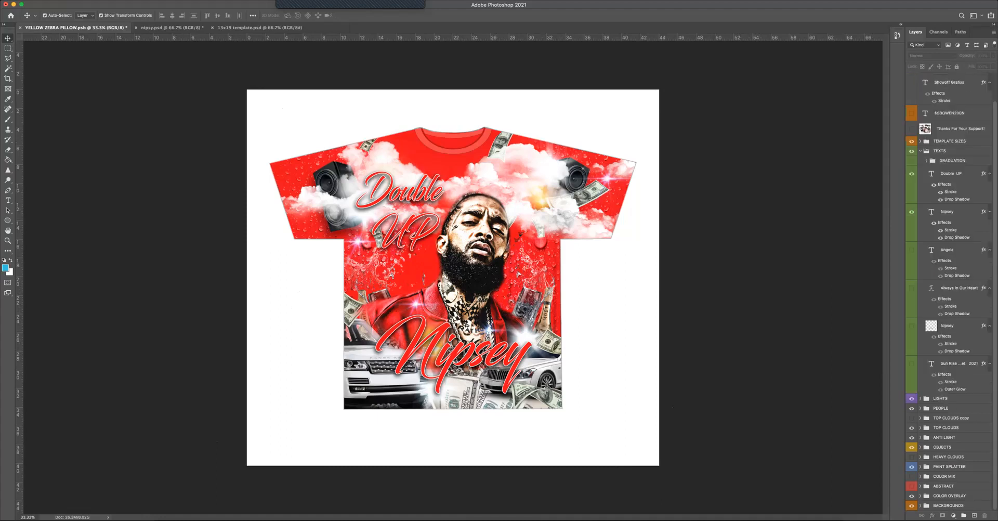
pyautogui.click(920, 151)
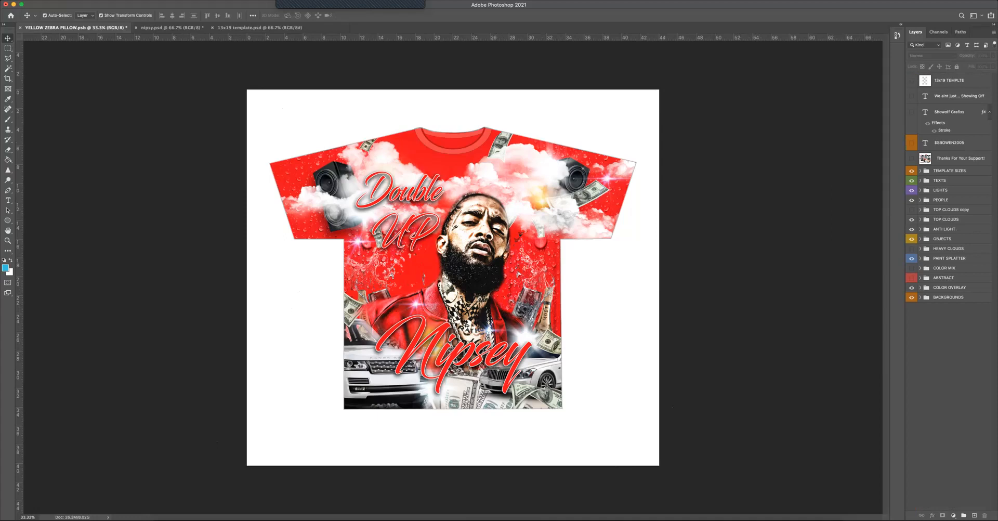